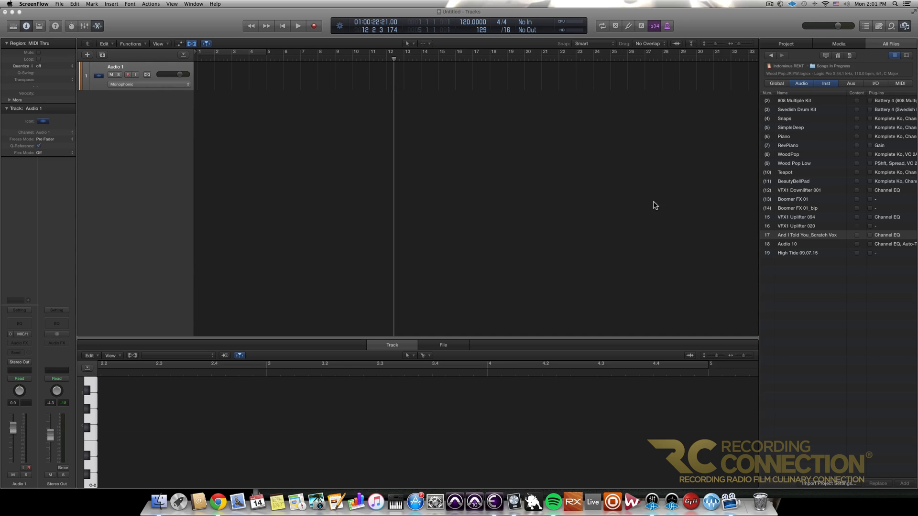
Import the And I Told You_Scratch Vox track with its content and plug-ins, and move its region to bar 1.
left_click(796, 237)
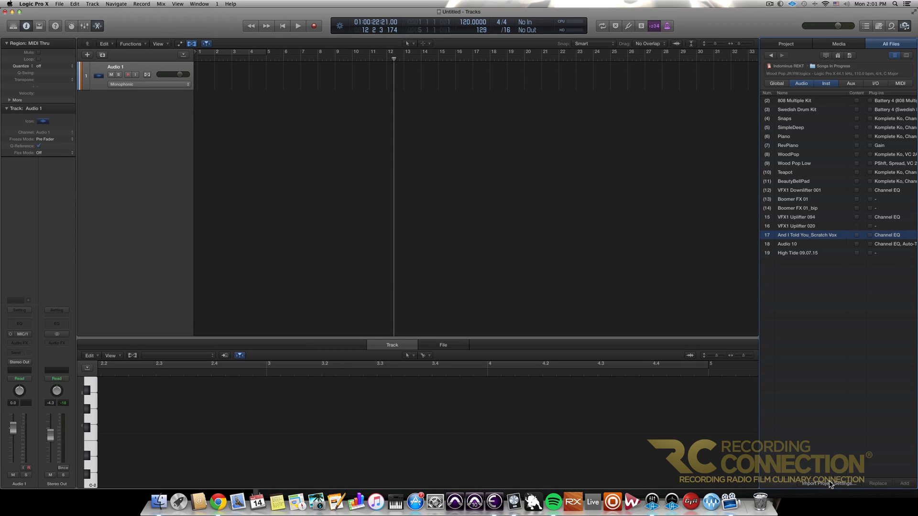
left_click(804, 235)
left_click(906, 484)
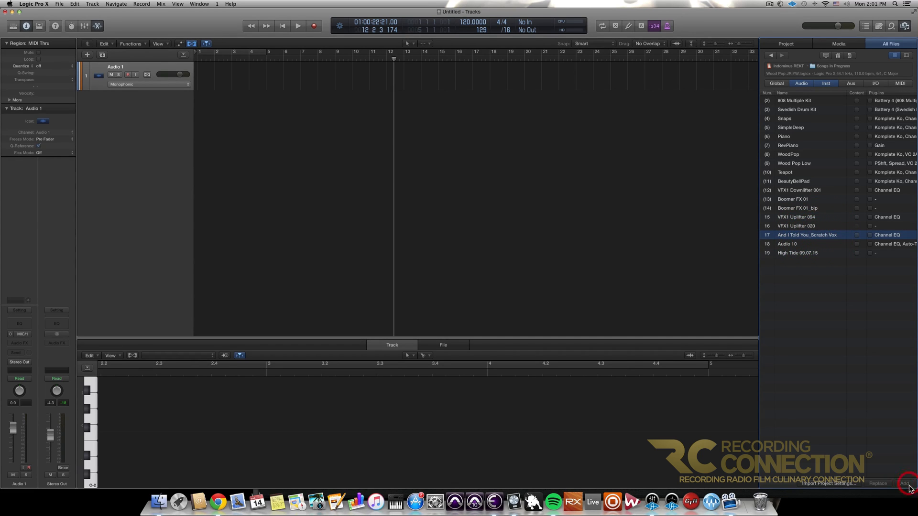
left_click(829, 484)
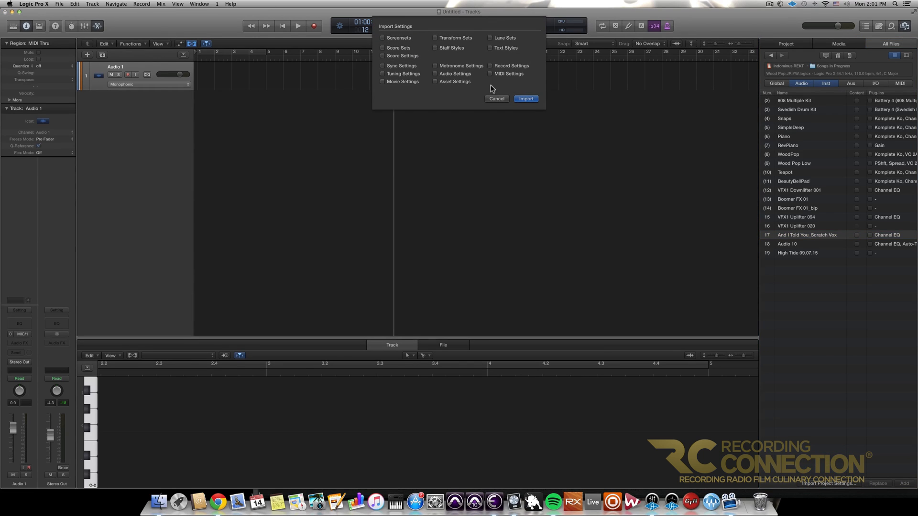
left_click(497, 99)
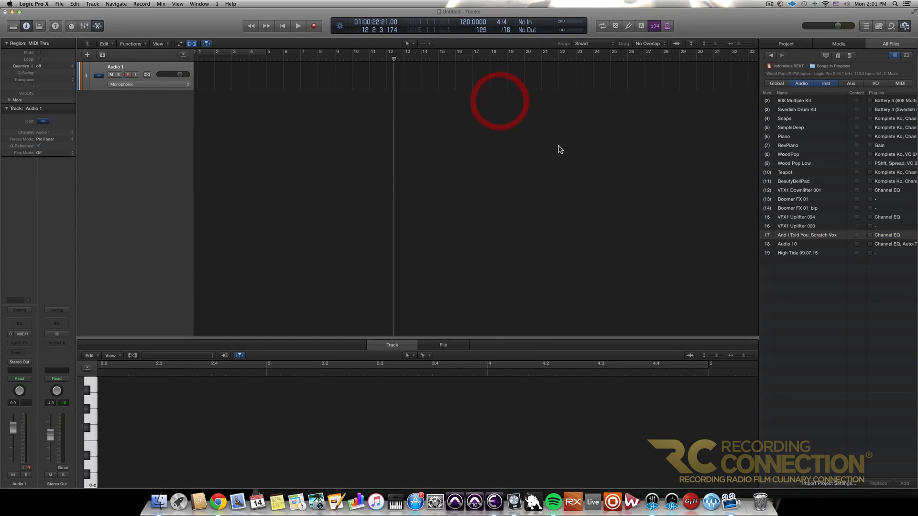
left_click(856, 235)
left_click(869, 235)
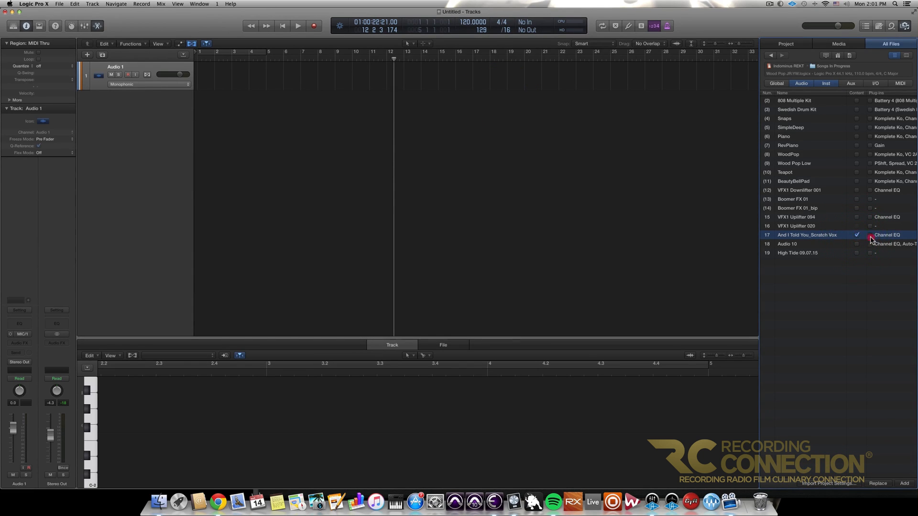
left_click(910, 484)
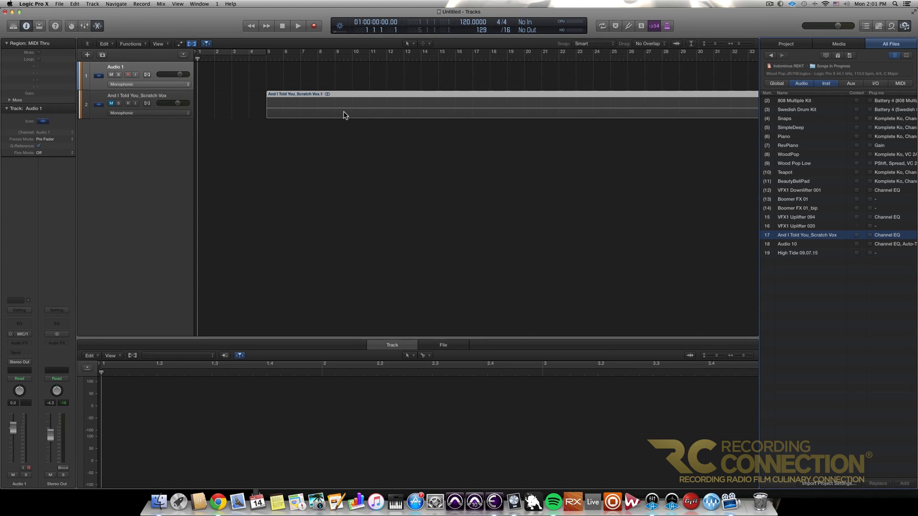
left_click_drag(335, 114, 265, 117)
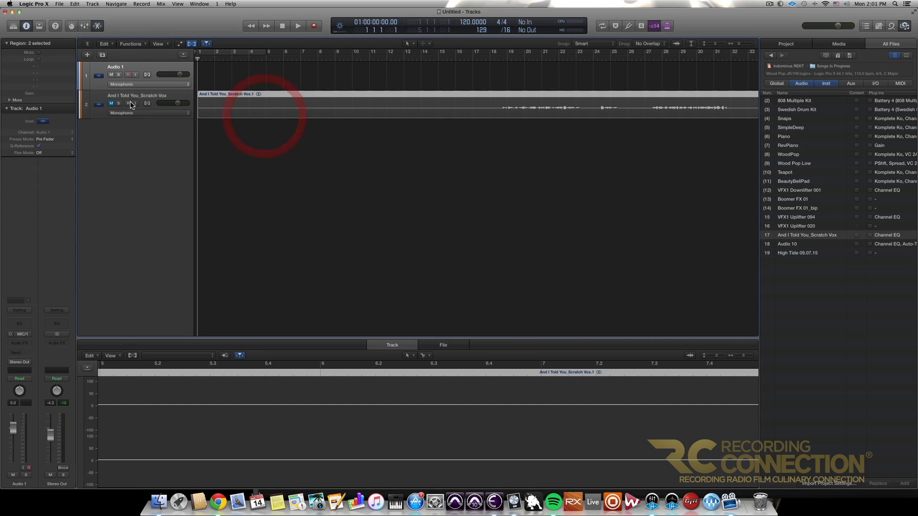
Toggle the Flex display in the track area off and on, leaving it shown.
left_click(192, 43)
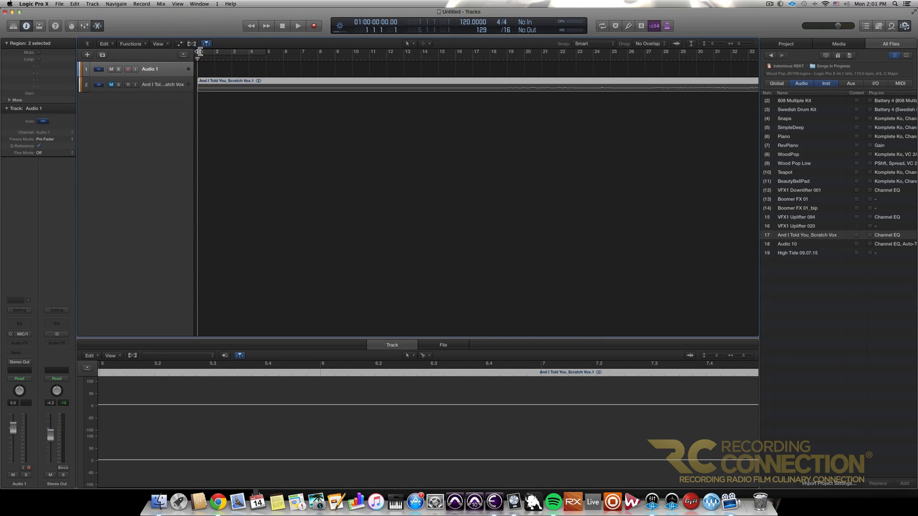
left_click(181, 44)
left_click(181, 43)
left_click(191, 44)
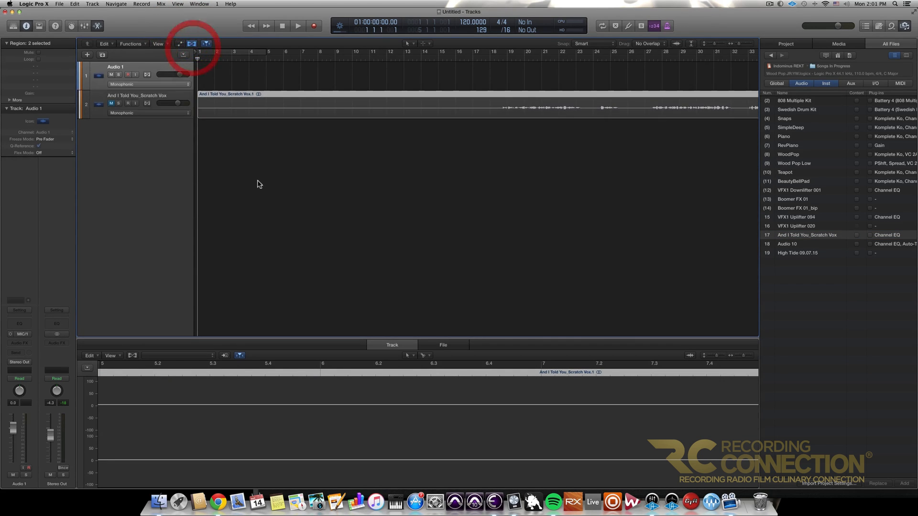
left_click(191, 45)
left_click(193, 44)
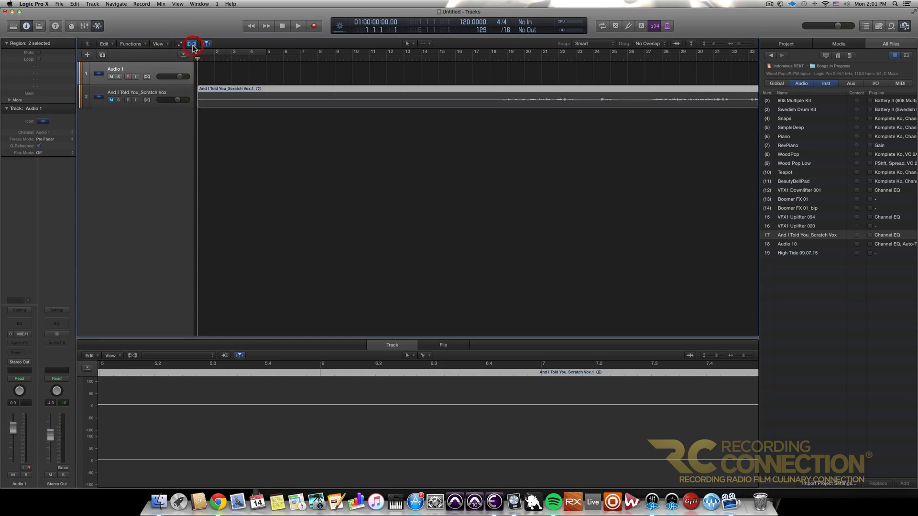
left_click(192, 44)
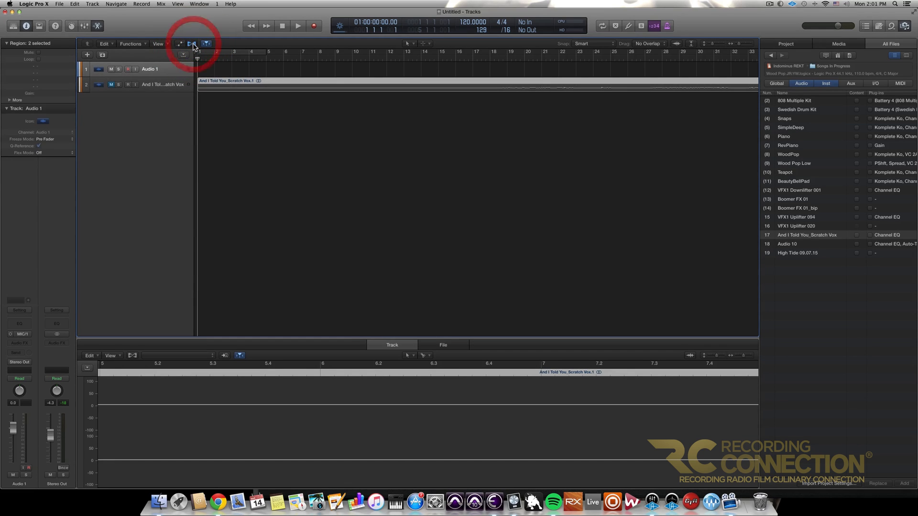
left_click(192, 44)
left_click(193, 44)
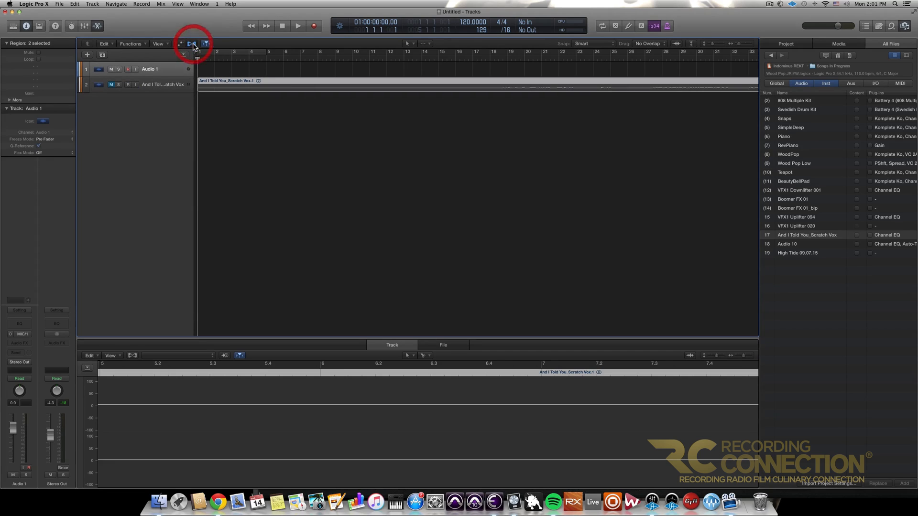
left_click(191, 44)
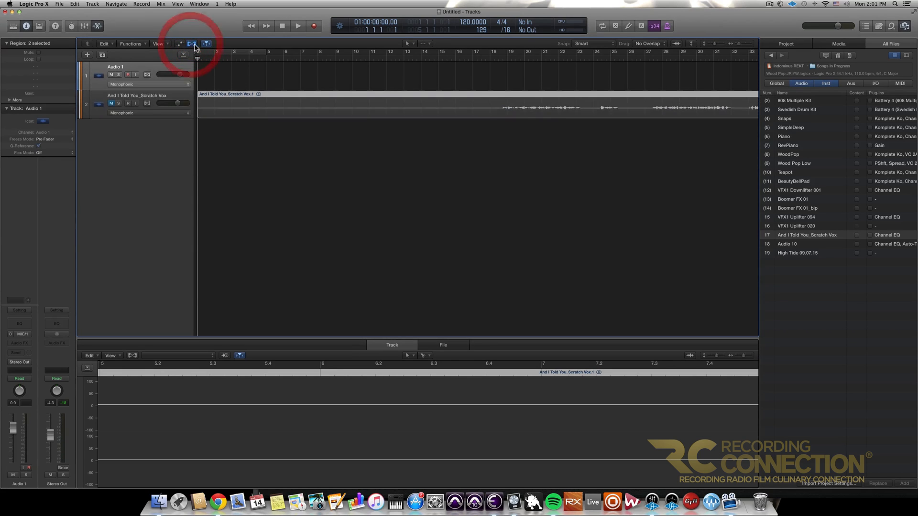
left_click(191, 44)
left_click(193, 44)
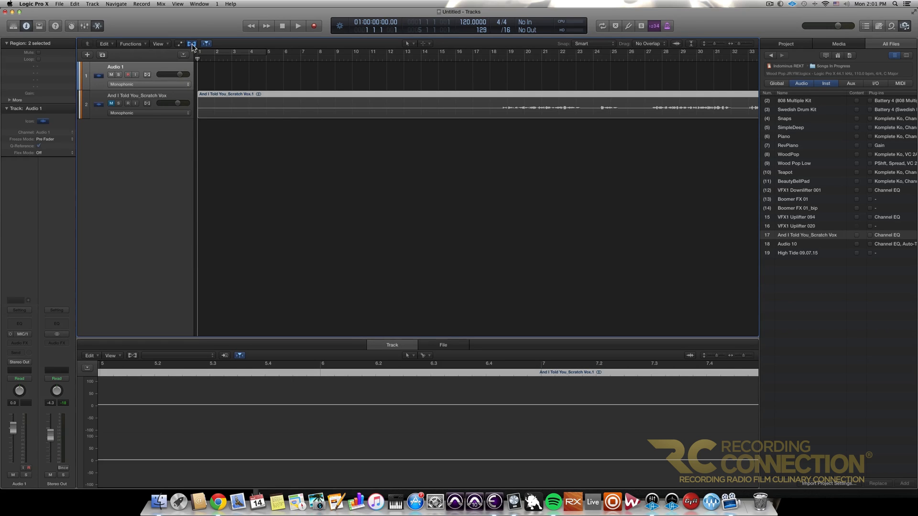
Show the Flex controls and enable Flex on the And I Told You_Scratch Vox track.
left_click(111, 104)
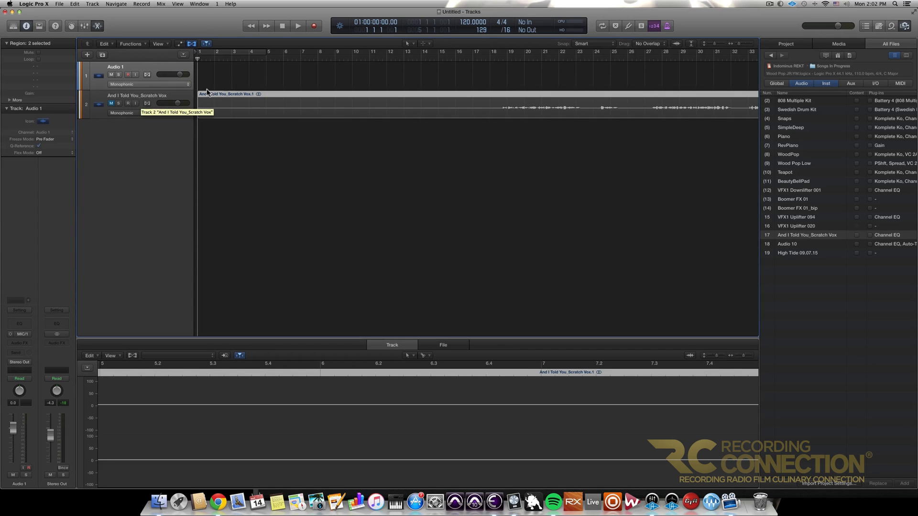
left_click(152, 104)
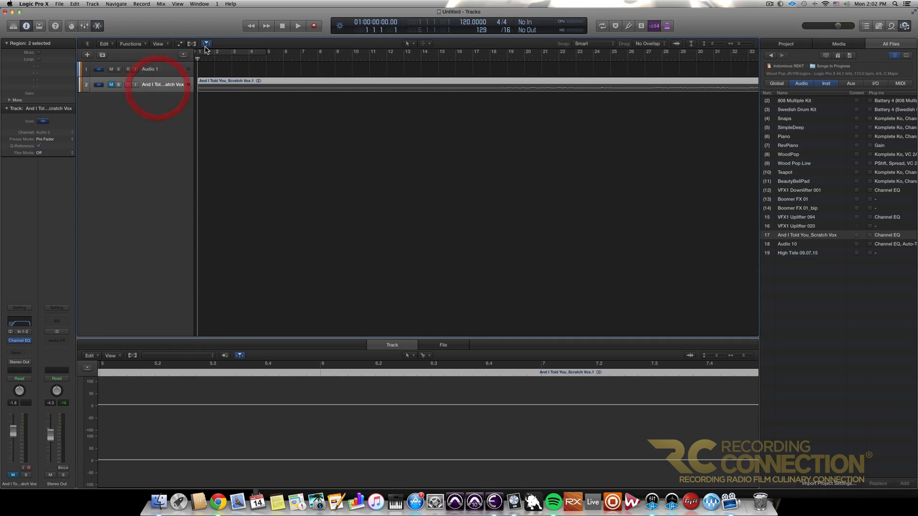
key("super+f")
left_click(148, 104)
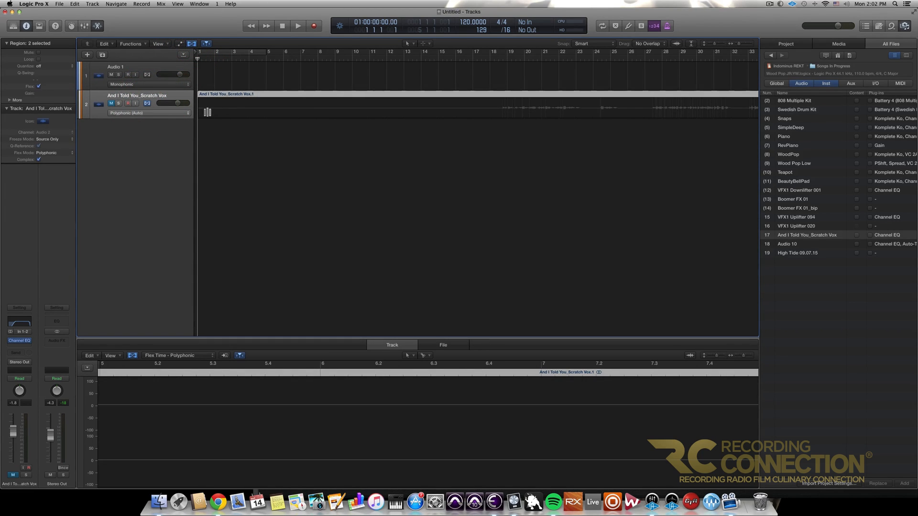
Trim the silent start off the scratch vocal region and move the region back to bar 1.
left_click(200, 111)
left_click_drag(200, 110, 498, 119)
left_click_drag(564, 94, 257, 115)
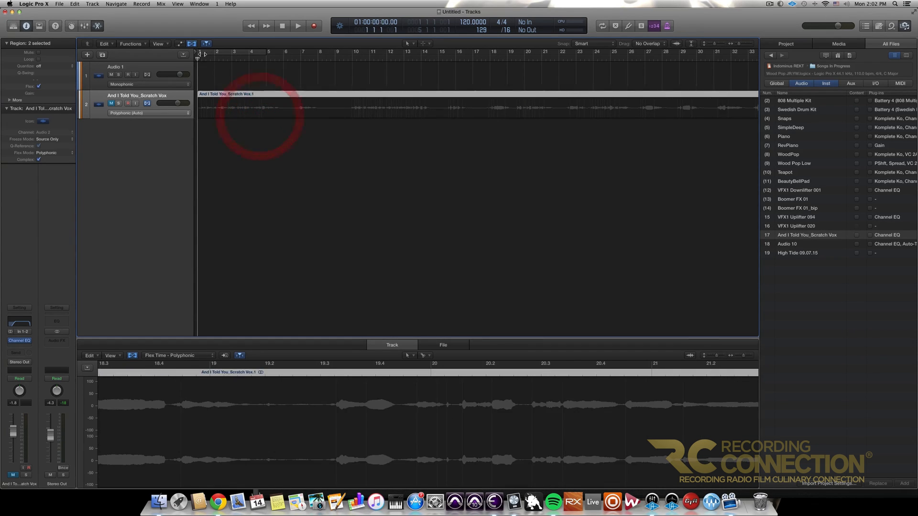
Set the scratch vocal track's Flex mode to Flex Pitch.
left_click(133, 114)
left_click(126, 102)
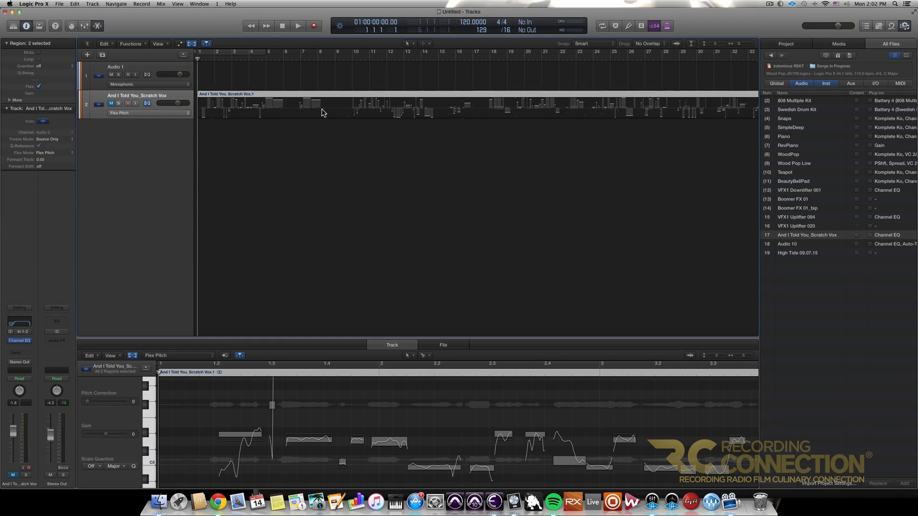
scroll(327, 111, "left", 1)
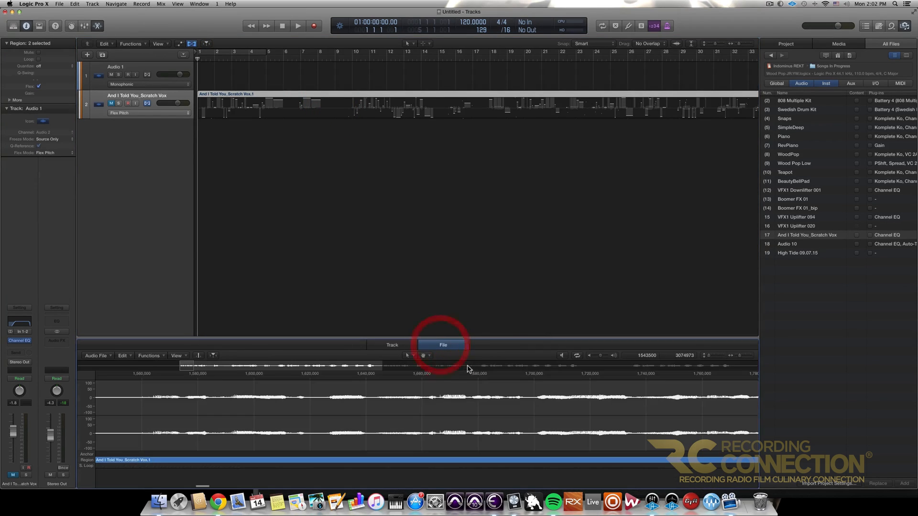
Check the audio editor's File view, return to its Track view and enlarge the editor upward.
left_click(443, 346)
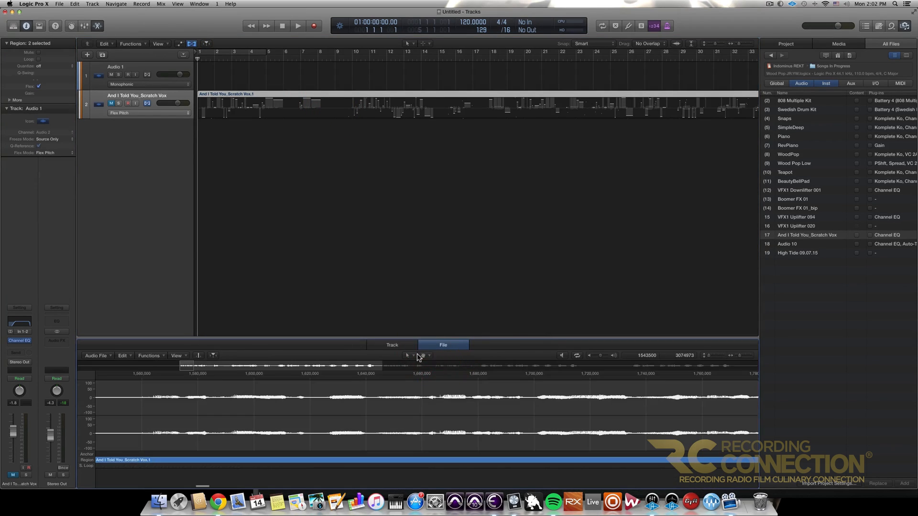
left_click(394, 345)
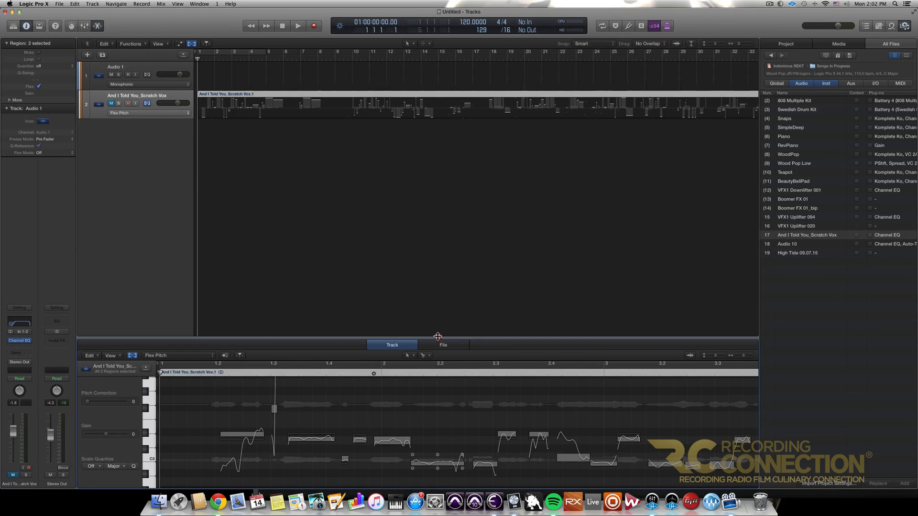
left_click_drag(438, 337, 421, 242)
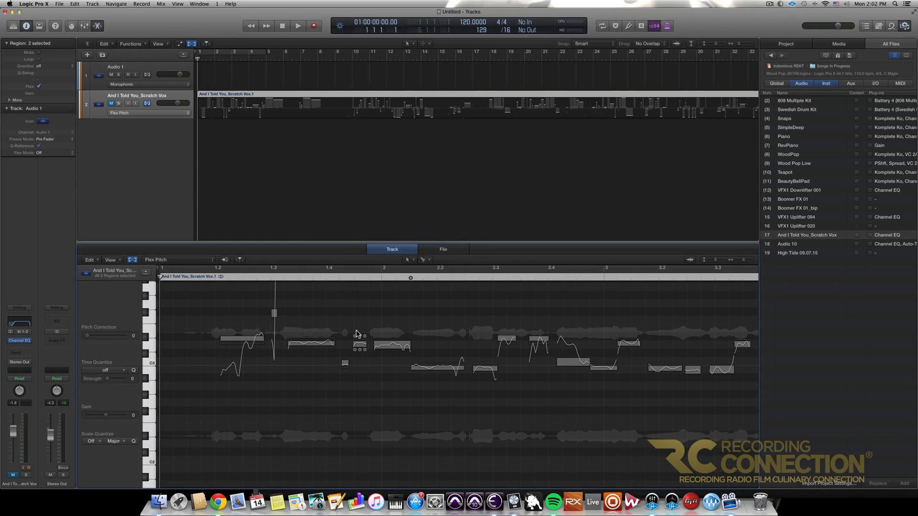
Adjust the pitch of the vocal note just before bar 8 and unmute the scratch vocal track.
mouse_move(243, 340)
mouse_move(358, 340)
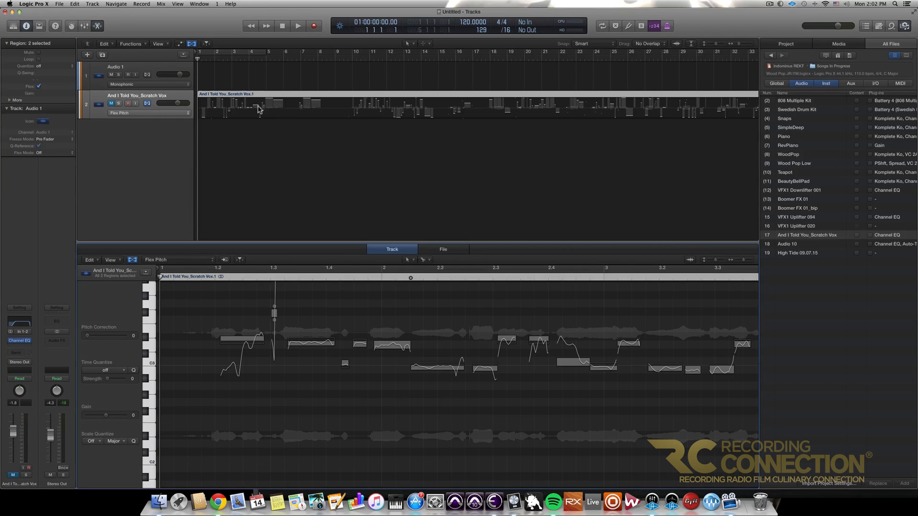
left_click(316, 102)
left_click(316, 102)
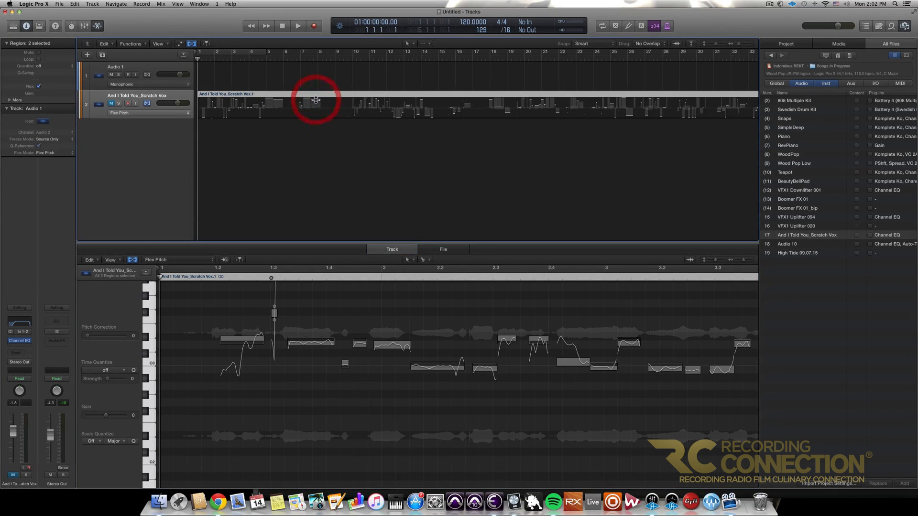
mouse_move(318, 120)
left_mouse_down()
mouse_move(320, 135)
mouse_move(315, 103)
left_mouse_up()
left_click(111, 104)
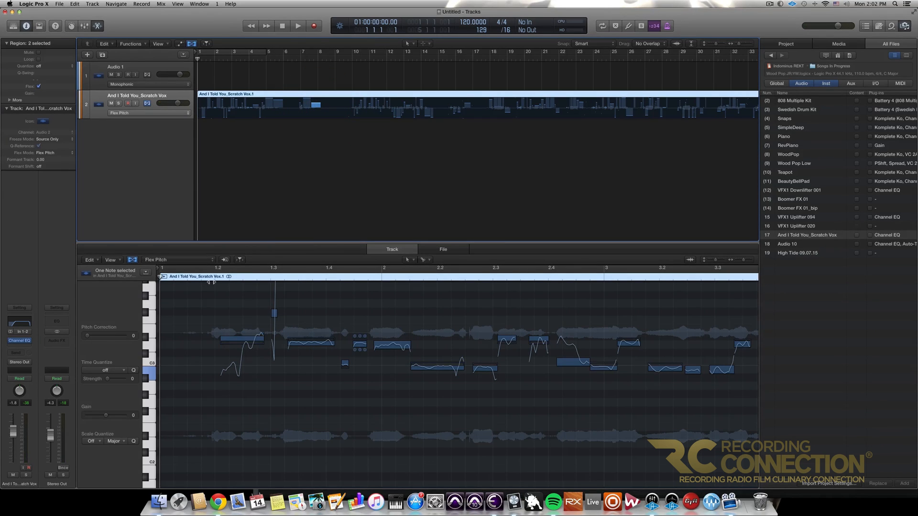
Select the scratch vocal's pitch notes from bar 1 to about bar 23.
left_click(323, 139)
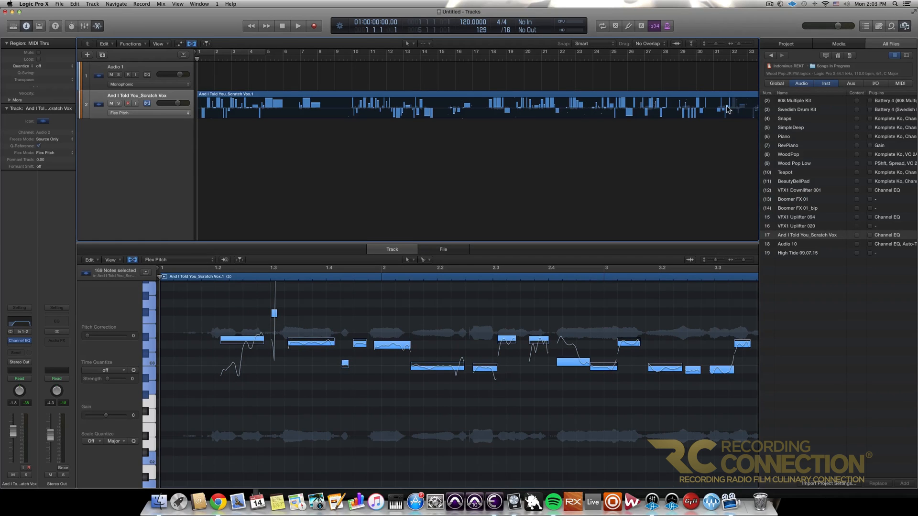
left_click(453, 109)
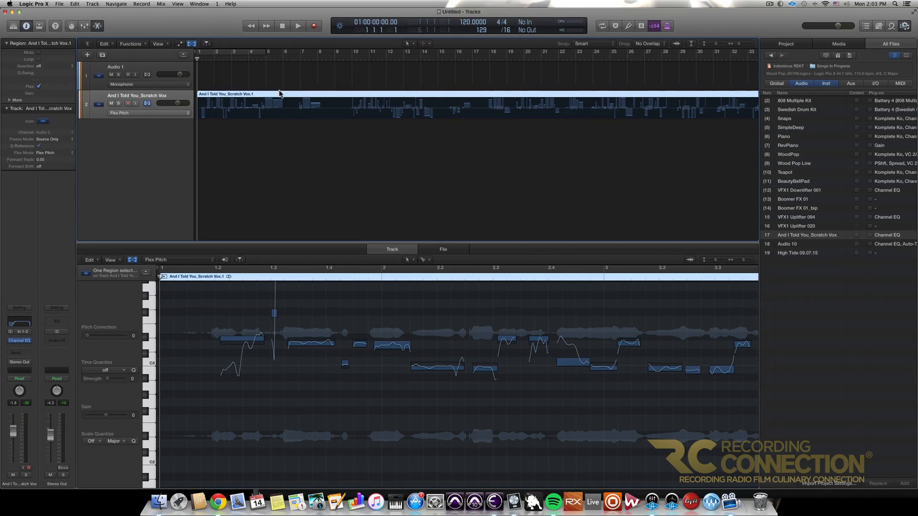
left_click_drag(199, 103, 590, 127)
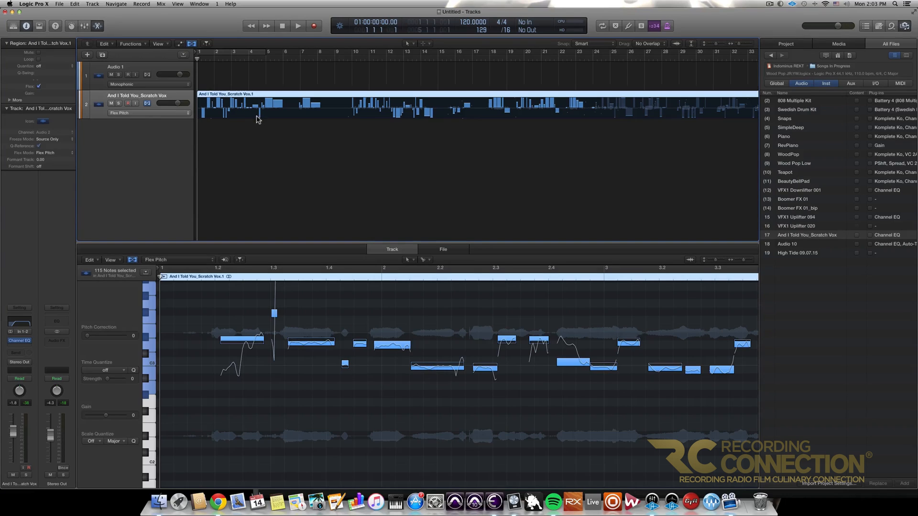
Play the scratch vocal from bar 1 and stop playback shortly after bar 6.
left_click_drag(269, 99, 274, 135)
key("space")
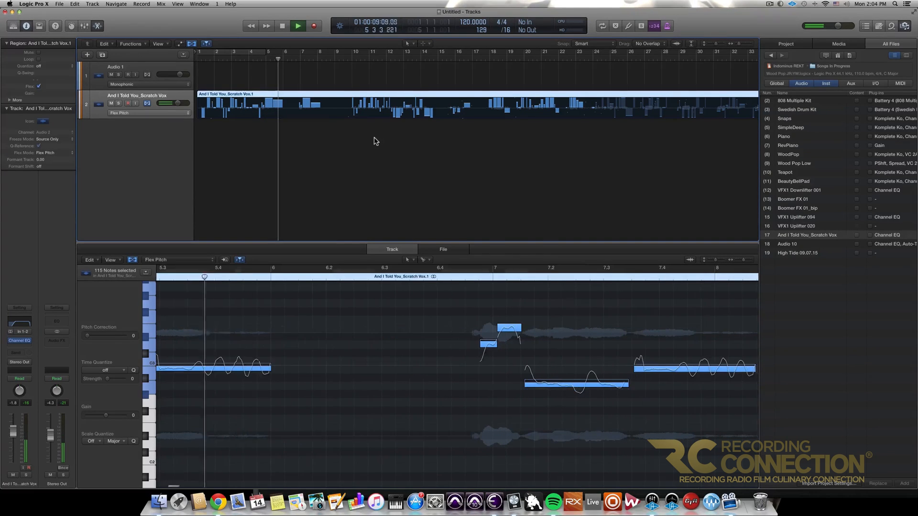
key("space")
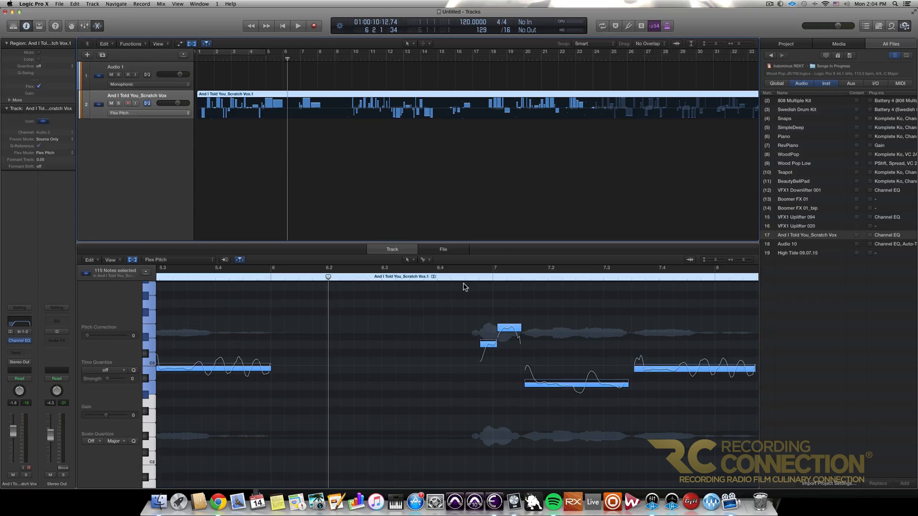
Reselect the scratch vocal region and show its opening notes in the Flex Pitch editor.
left_click(245, 168)
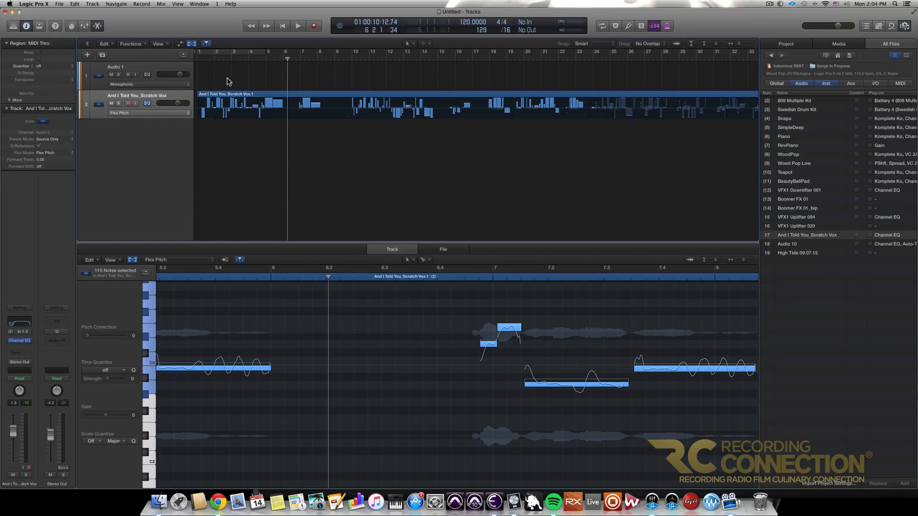
left_click(630, 94)
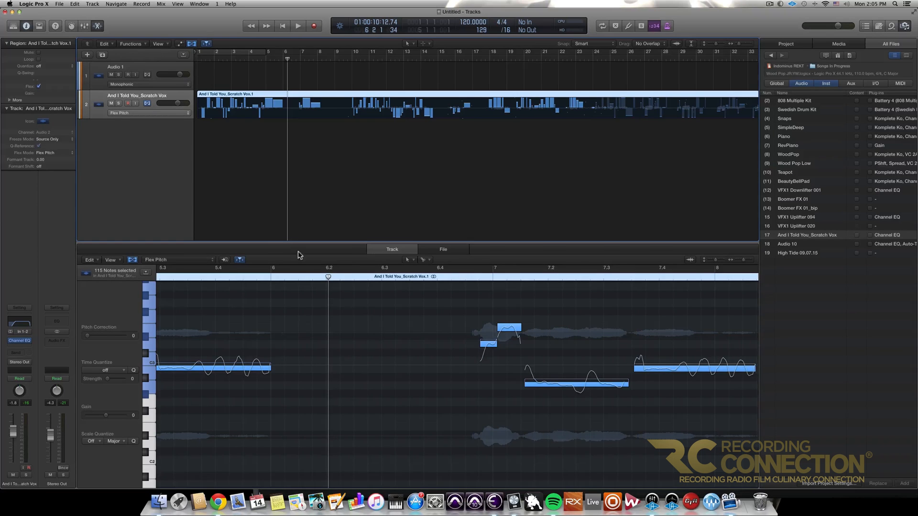
scroll(316, 311, "left", 10)
scroll(316, 312, "left", 6)
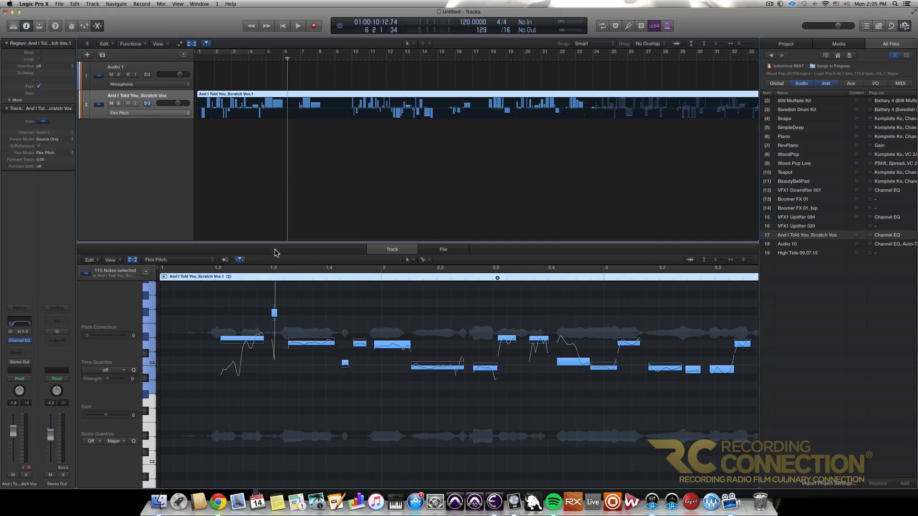
left_click(246, 337)
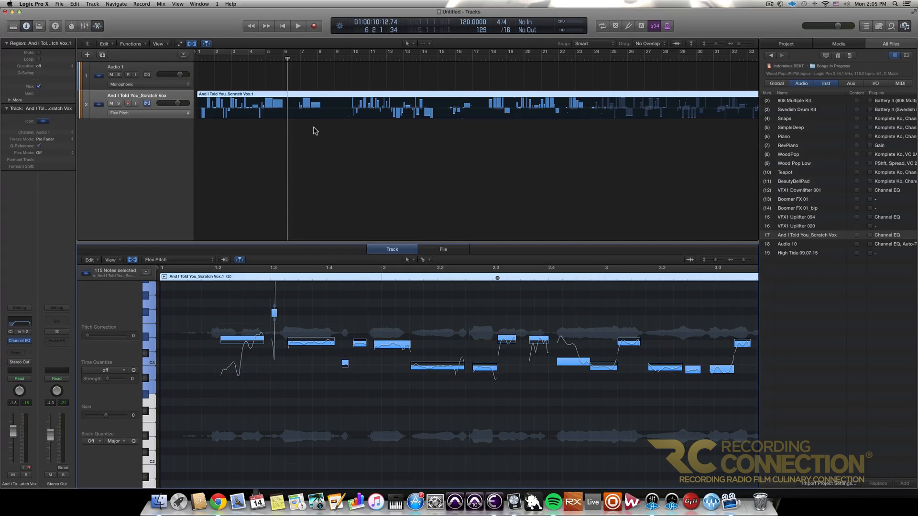
Try flattening the selected vocal notes to exact pitch in the track region, and restore their original pitch offsets.
left_click(364, 144)
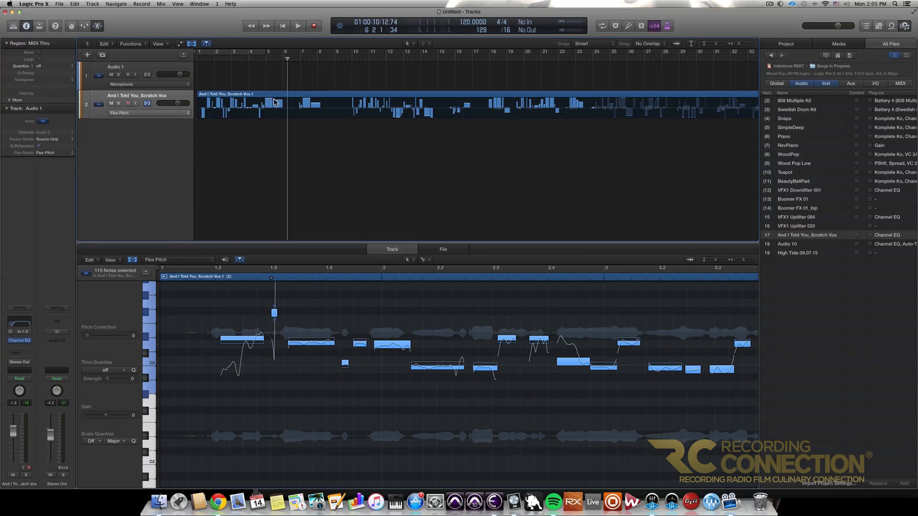
left_click_drag(271, 99, 270, 124)
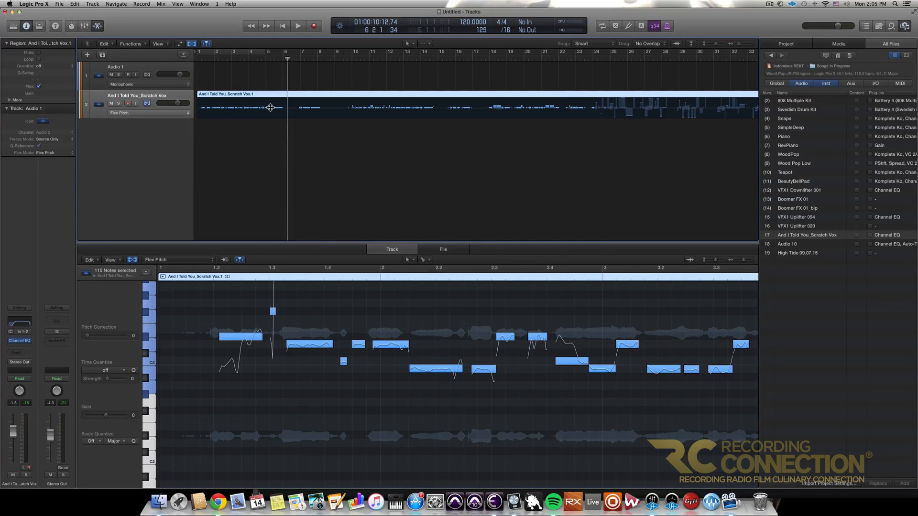
left_click_drag(274, 107, 277, 89)
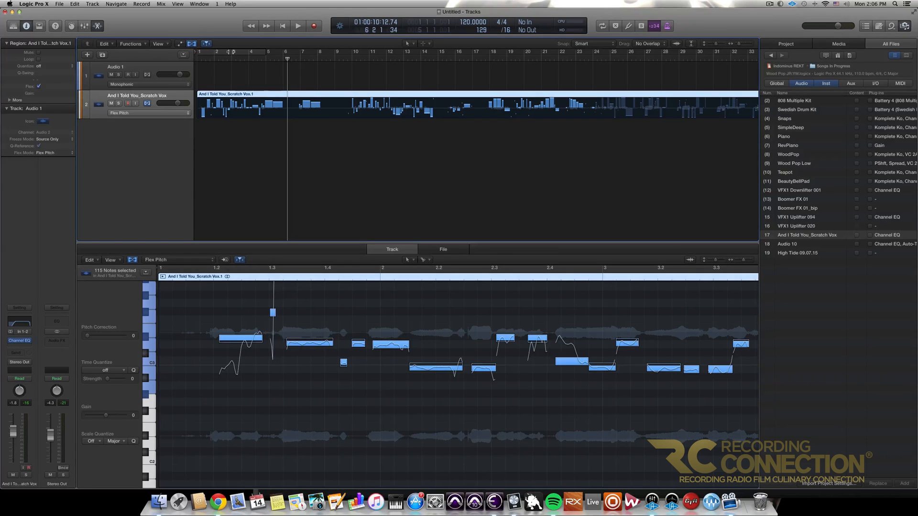
Flatten the selected notes to exact pitch in the track region and play the vocal from bar 1 to about bar 6.
left_click_drag(310, 101, 308, 124)
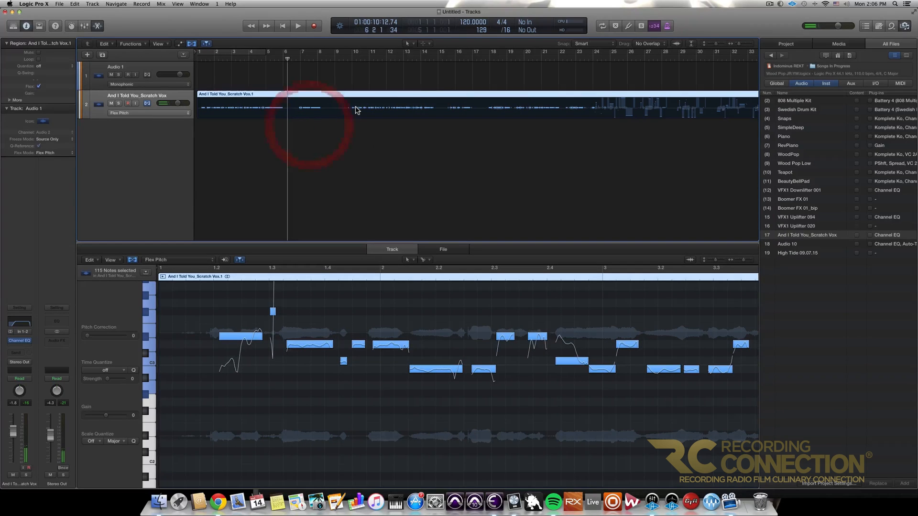
key("Return")
key("space")
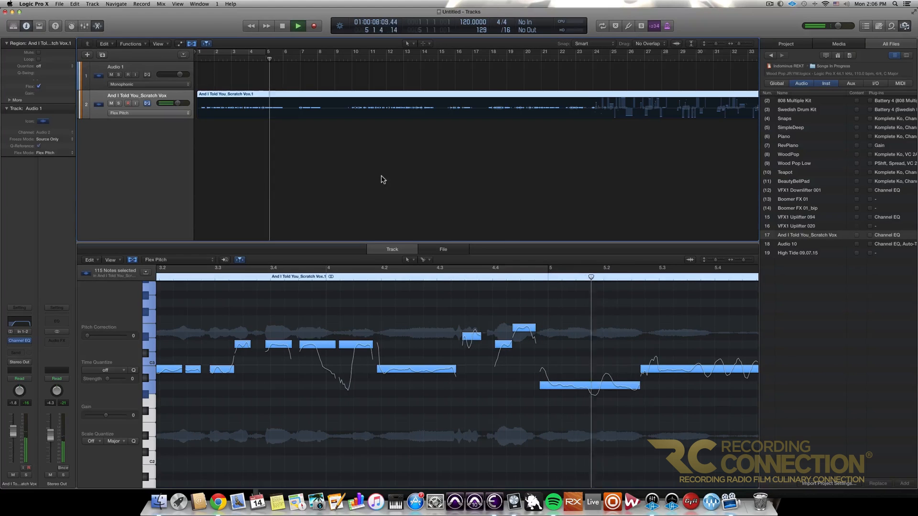
key("space")
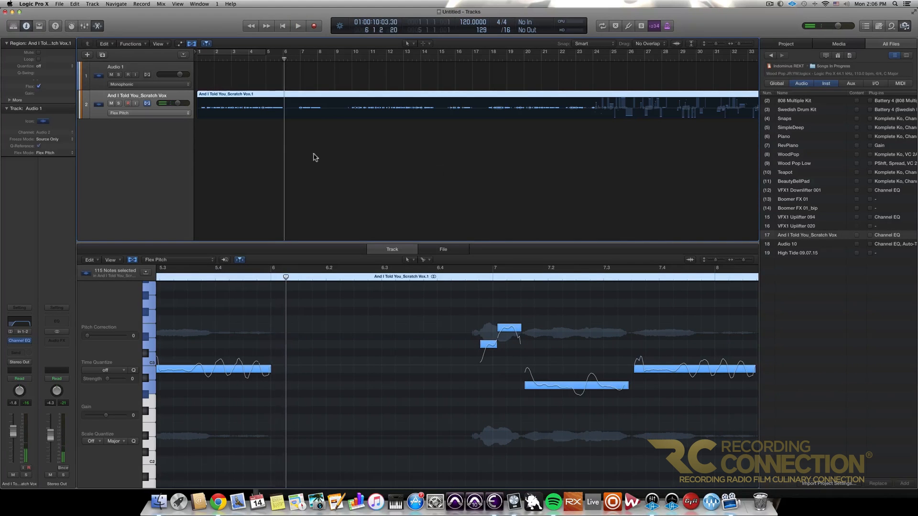
Restore the selected notes' original pitch offsets and return to the vocal's opening notes.
left_click(277, 108)
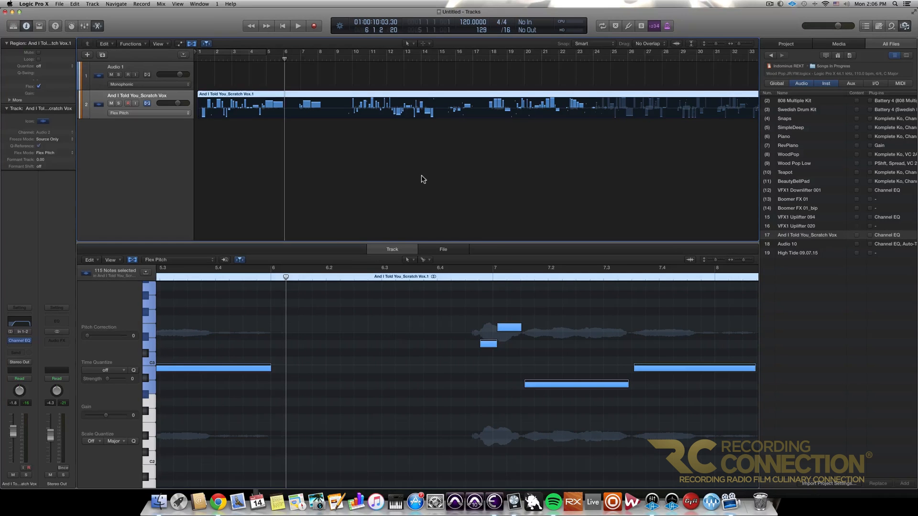
scroll(421, 177, "left", 2)
scroll(346, 309, "left", 5)
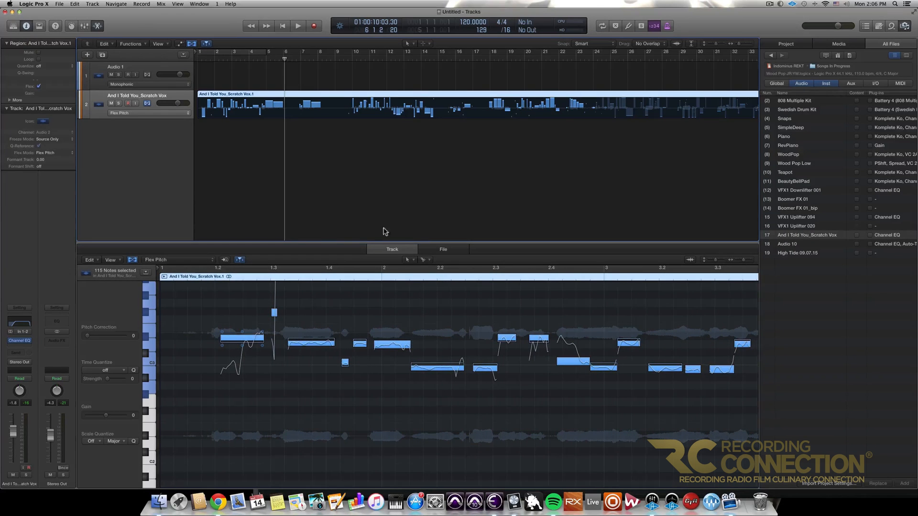
left_click(422, 260)
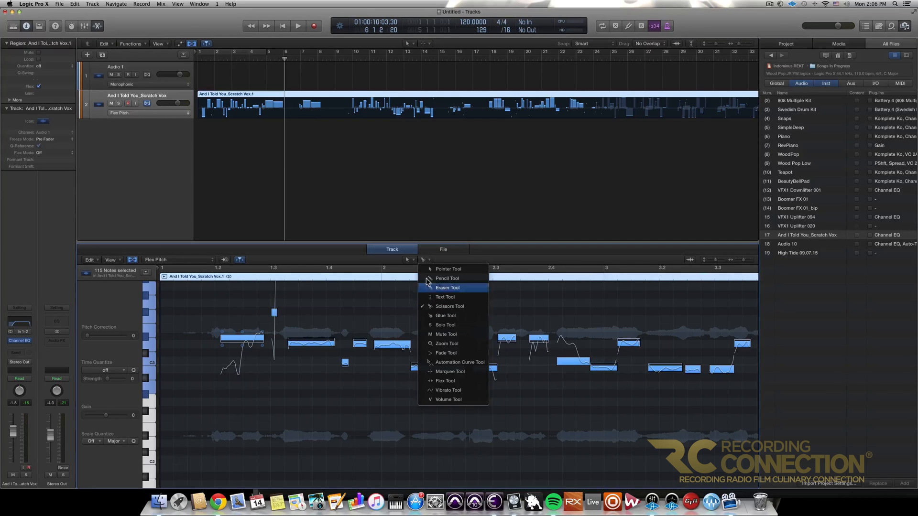
left_click(405, 221)
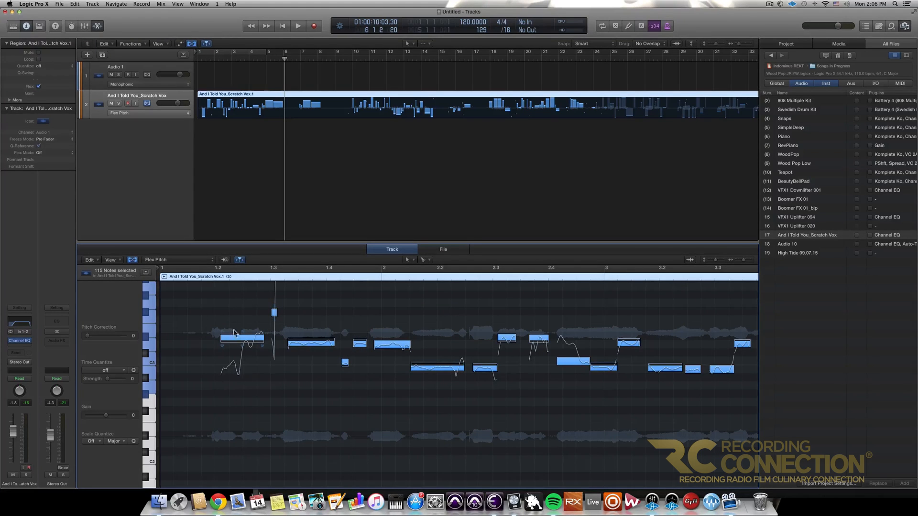
Play the scratch vocal from bar 1 and stop playback just after 1.3.
key("Return")
key("space")
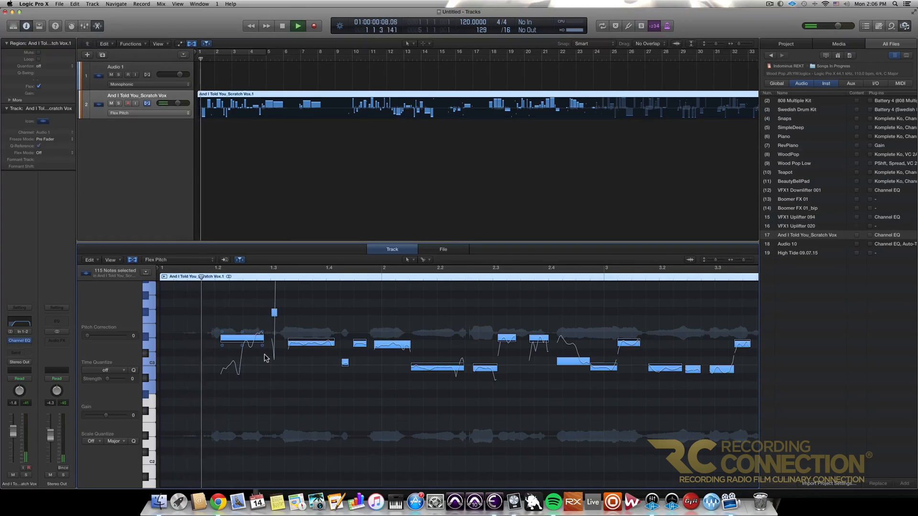
key("space")
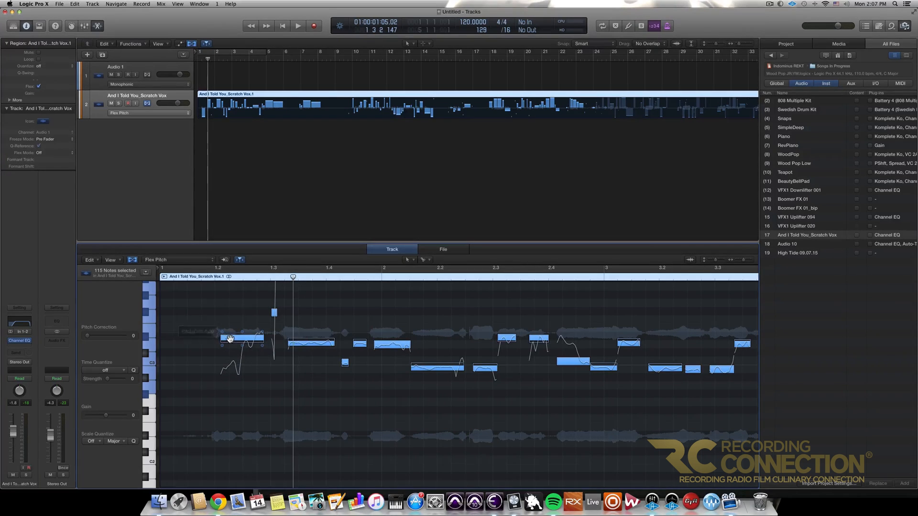
Isolate the first vocal note near 1.2 from the full selection and lower only its pitch by about one semitone.
left_click_drag(237, 337, 234, 374)
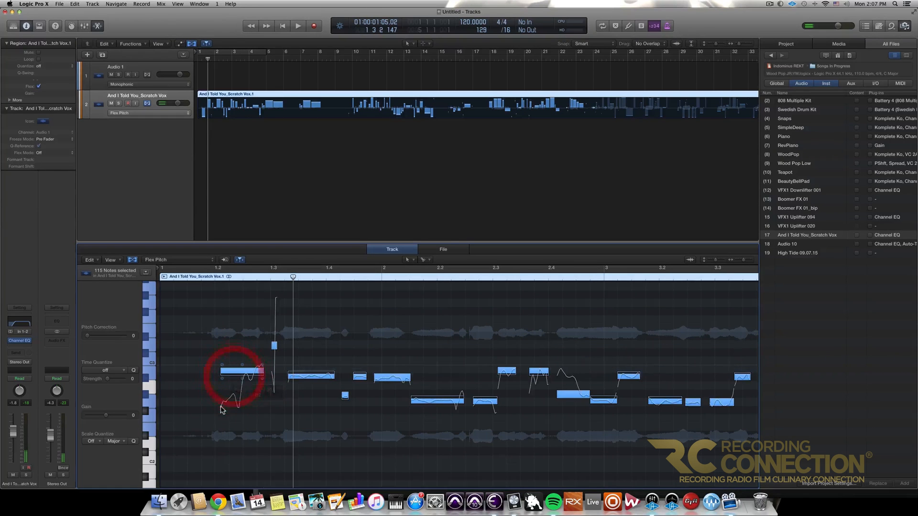
key("super+z")
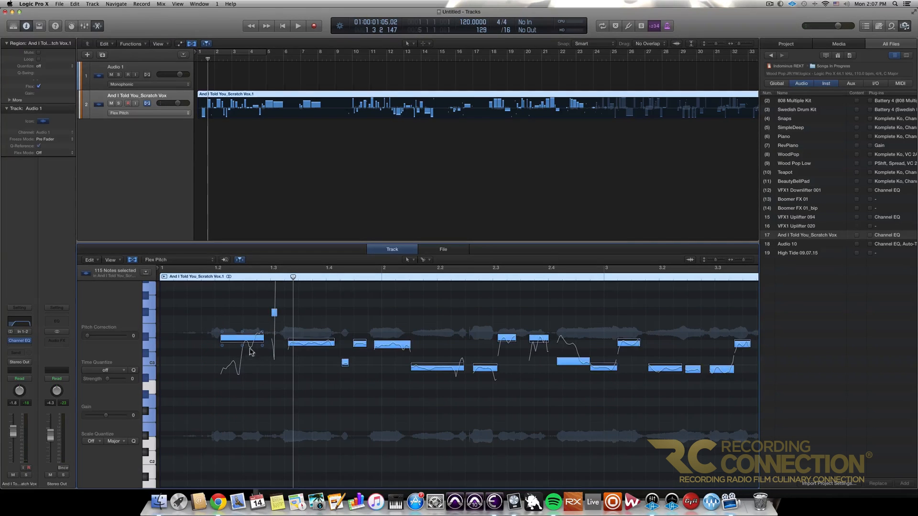
left_click(236, 315)
left_click(236, 338)
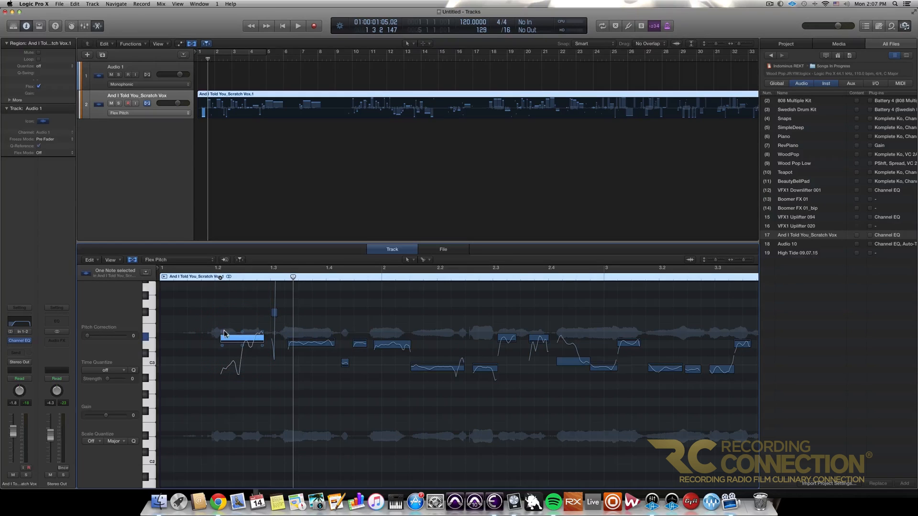
left_click_drag(236, 338, 237, 360)
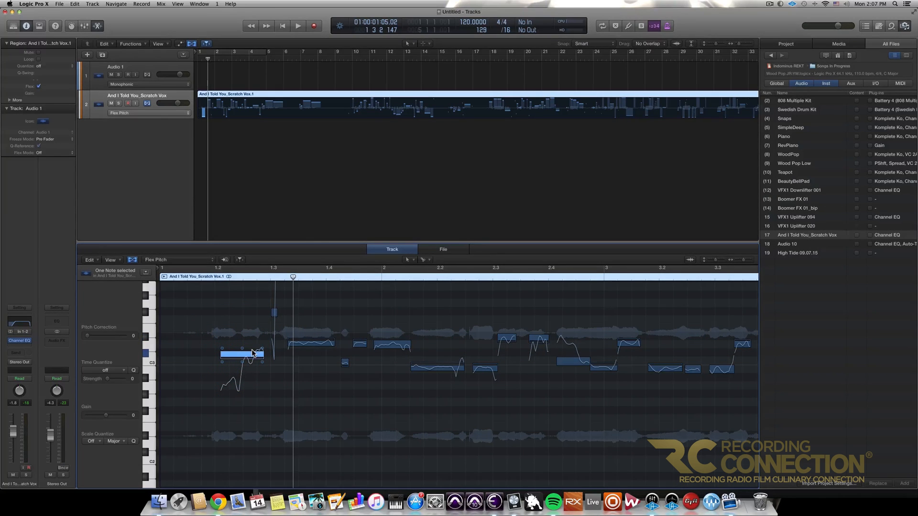
key("space")
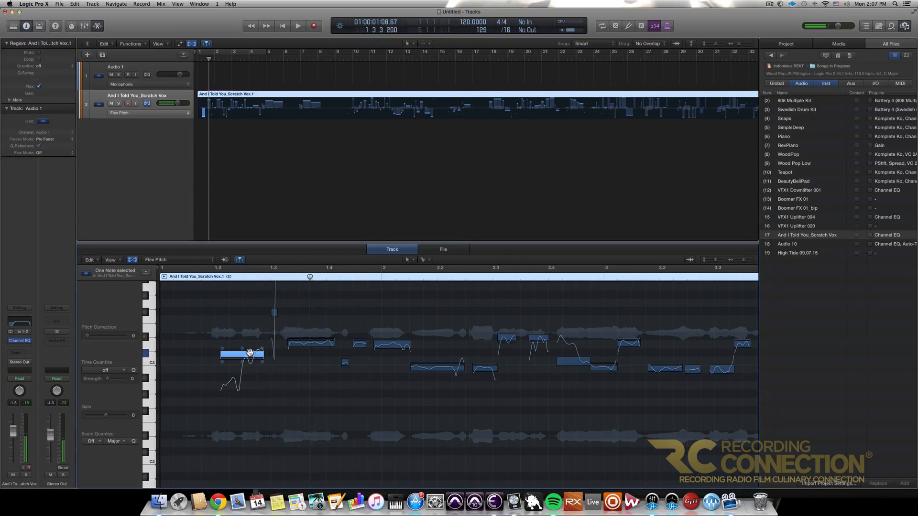
left_click_drag(242, 354, 241, 349)
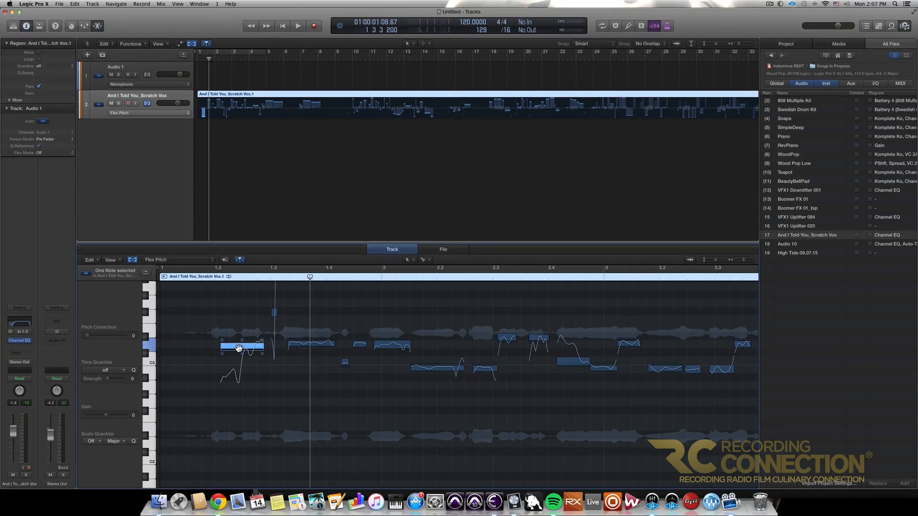
Split the first vocal note and the note at 2.4 with the Scissors tool where their pitch curves change.
left_click(574, 361)
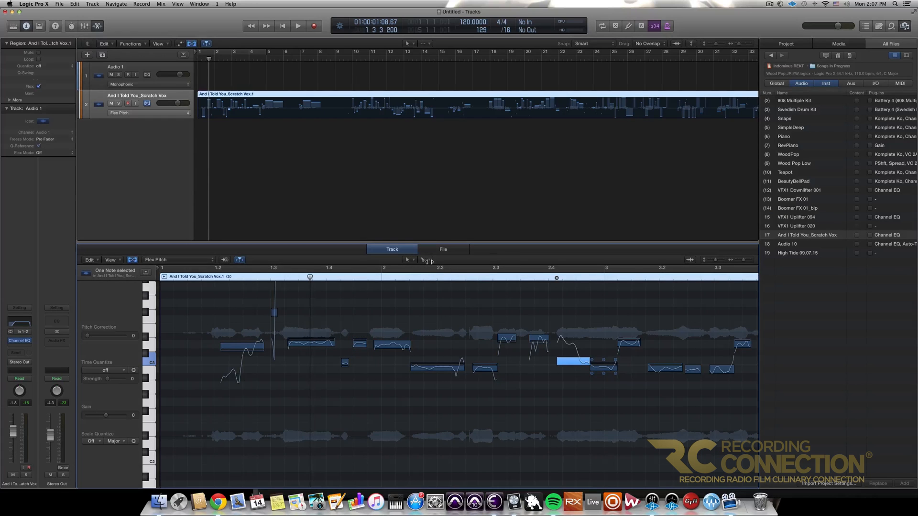
left_click(426, 44)
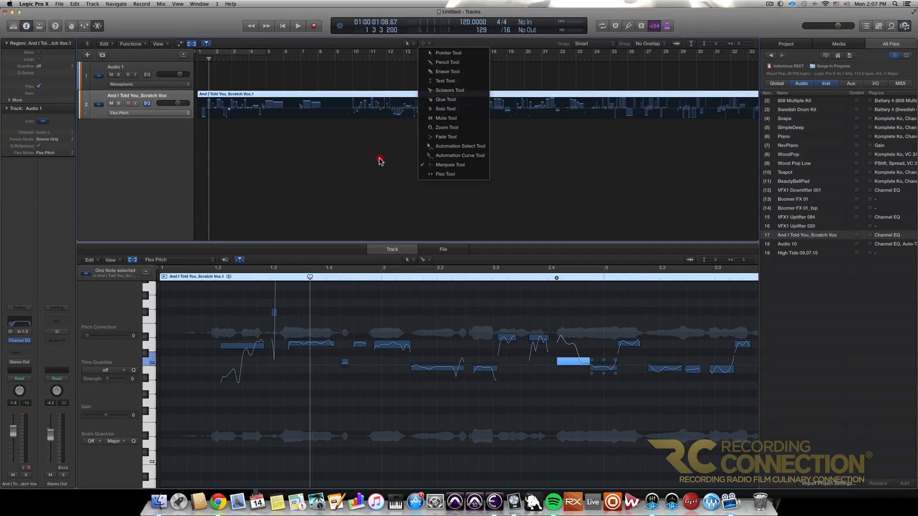
left_click(360, 156)
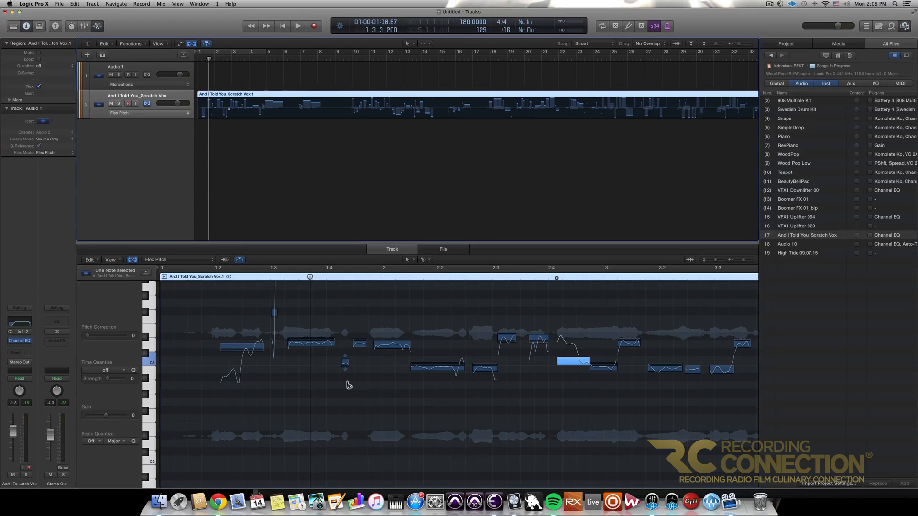
left_click(244, 348, "super")
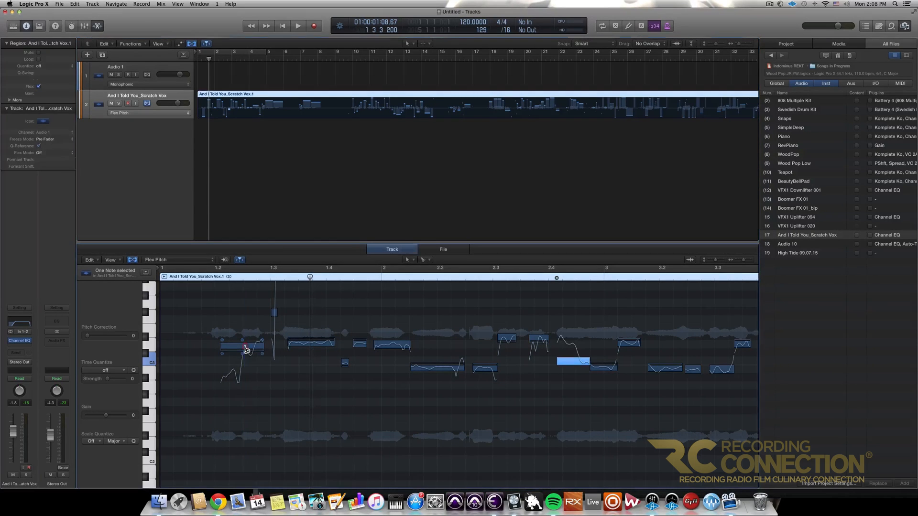
left_click(574, 360, "super")
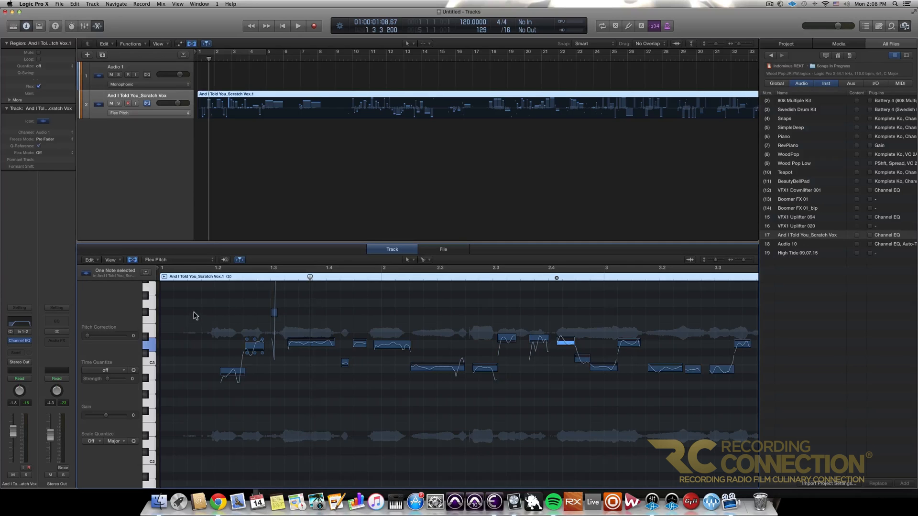
Set Pitch Correction to 100 on both parts of the split first note and play back the result.
left_click_drag(205, 322, 256, 395)
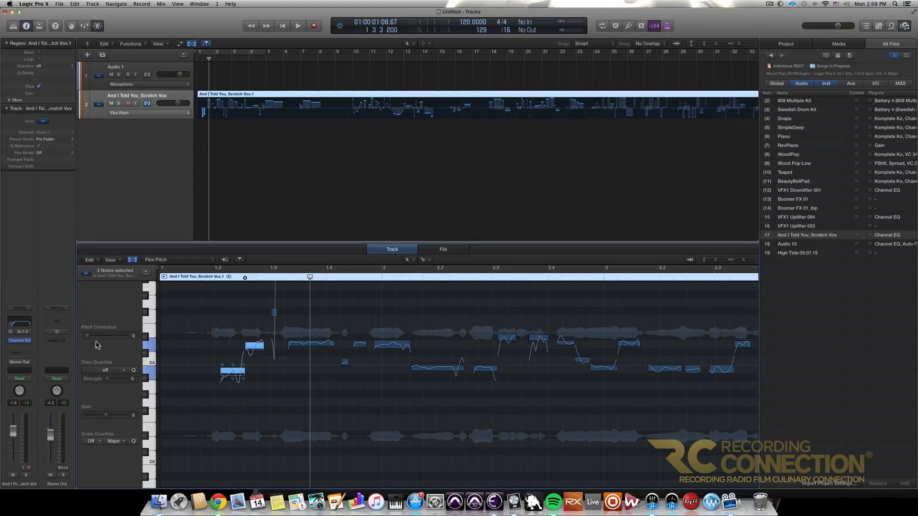
left_click_drag(88, 335, 125, 335)
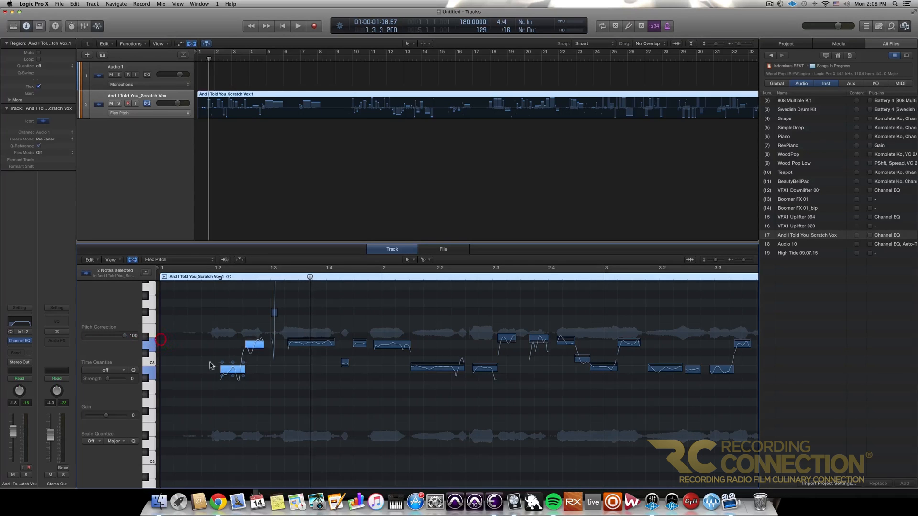
key("space")
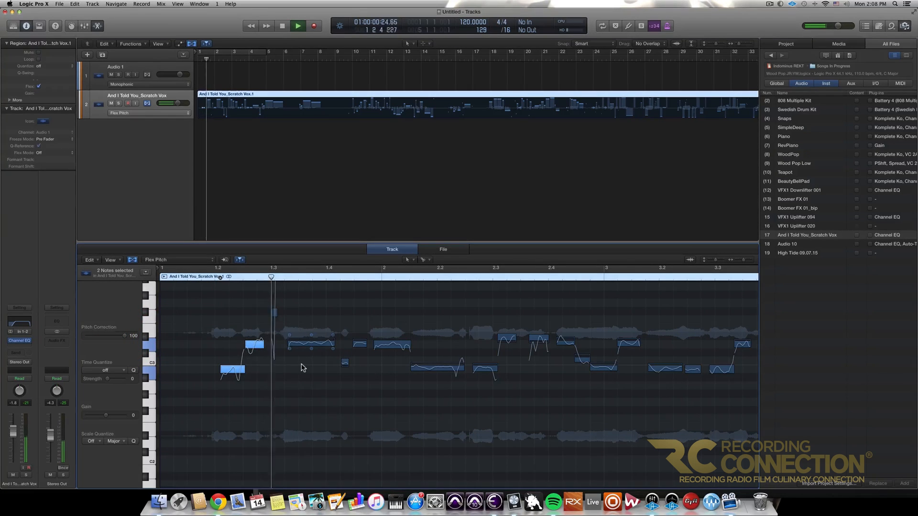
key("space")
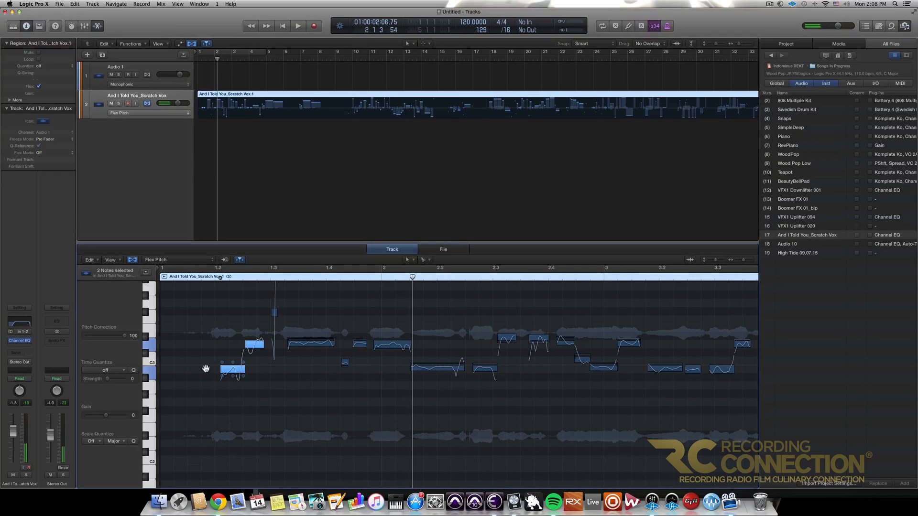
Select the vocal notes from 1.2 to just past 2.3 and apply full Pitch Correction of 100 to them.
left_click(308, 345)
key("space")
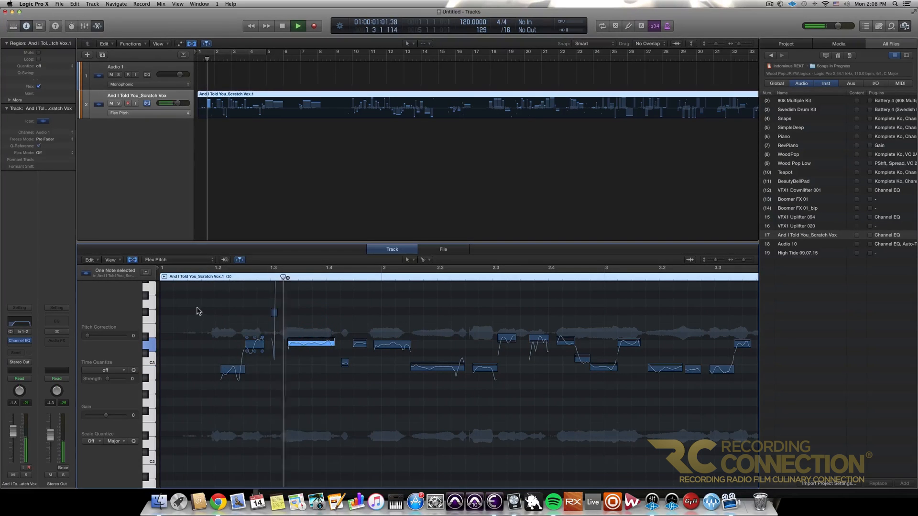
left_click_drag(189, 306, 529, 429)
key("space")
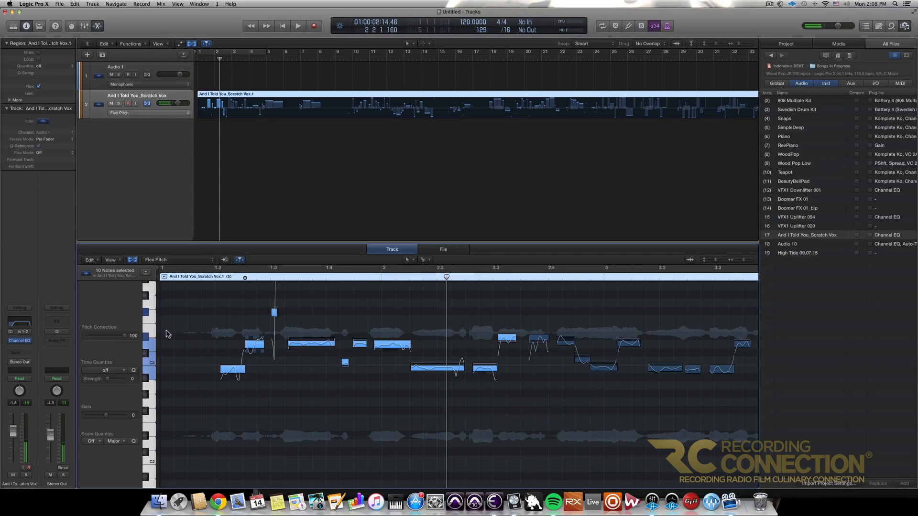
left_click(210, 354)
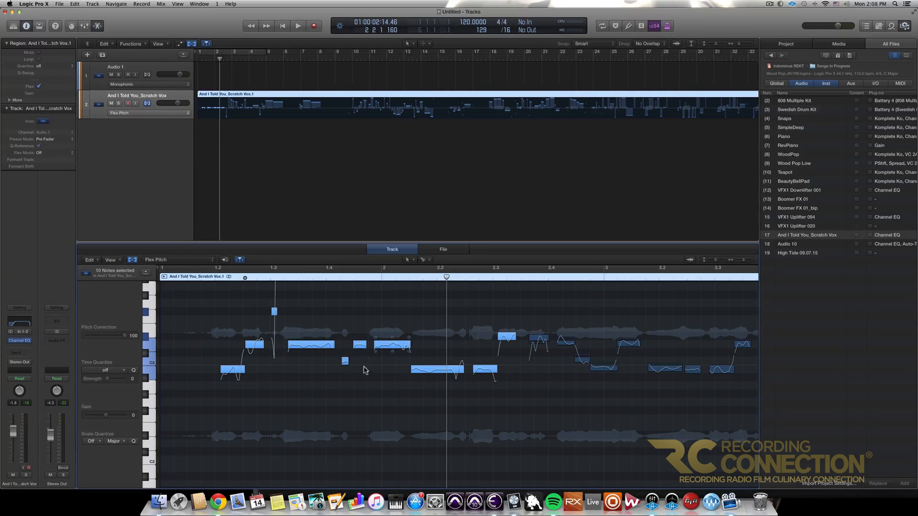
Play the corrected vocal from bar 1 to near the end of bar 5 and return to the opening notes.
key("Return")
key("space")
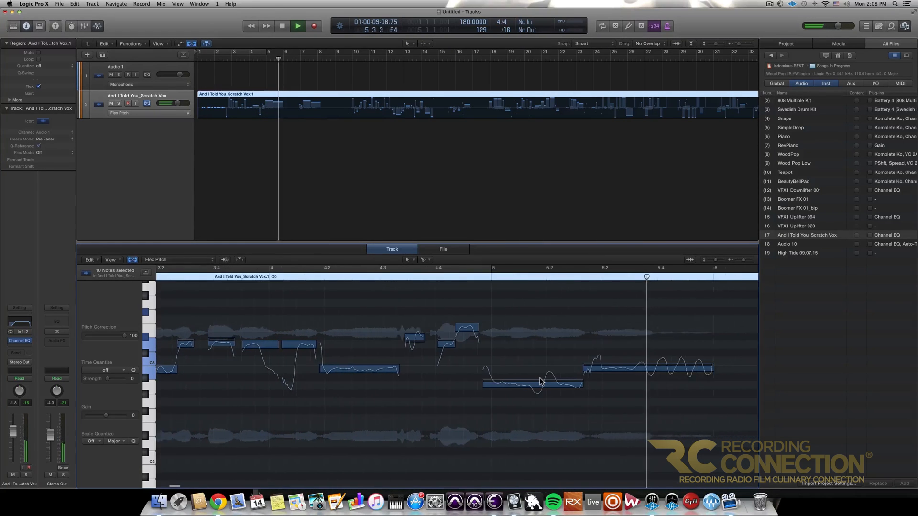
key("space")
scroll(540, 381, "left", 3)
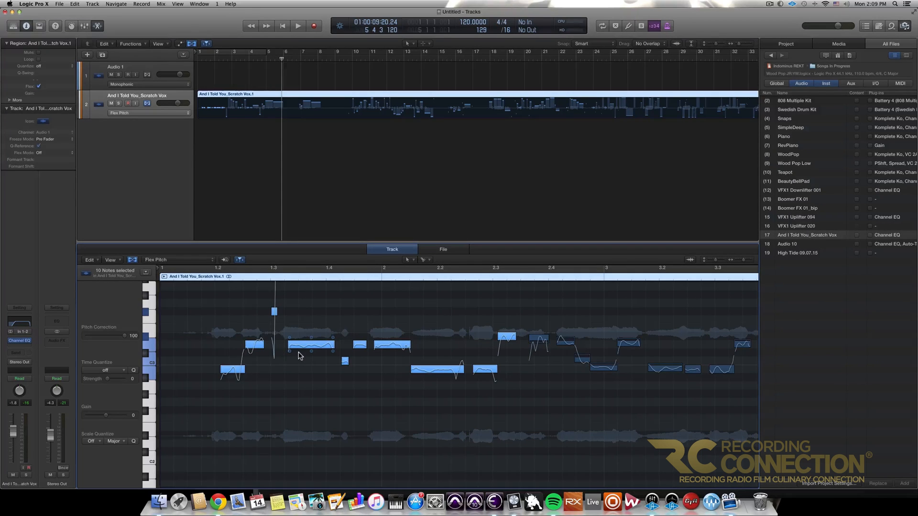
Set the starting Pitch Drift of the selected opening notes to 2.86.
mouse_move(288, 352)
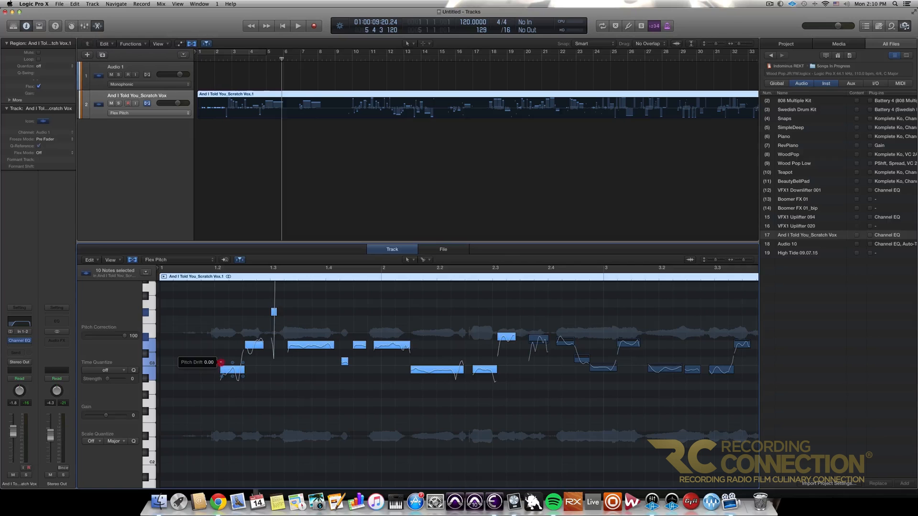
left_click_drag(220, 362, 219, 311)
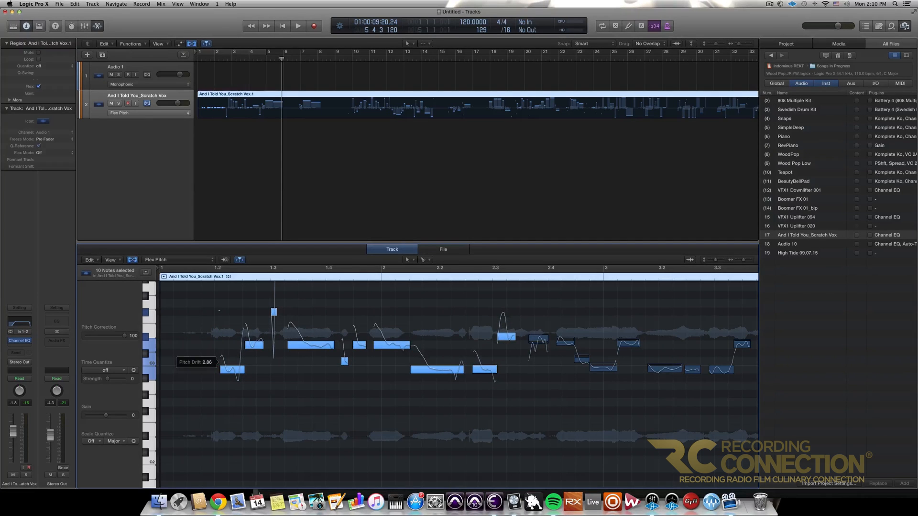
left_click_drag(220, 363, 225, 373)
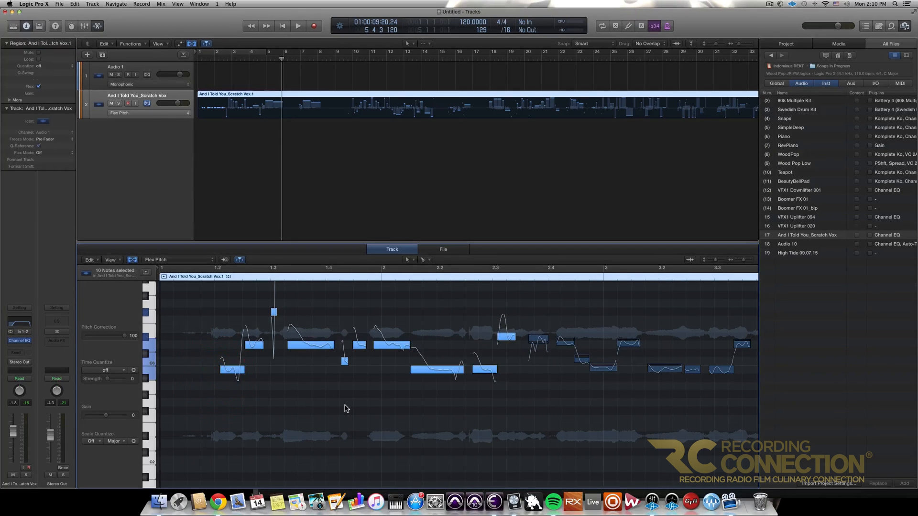
Audition the selected opening notes, lower their starting Pitch Drift well below the note pitches, and play the result.
key("space")
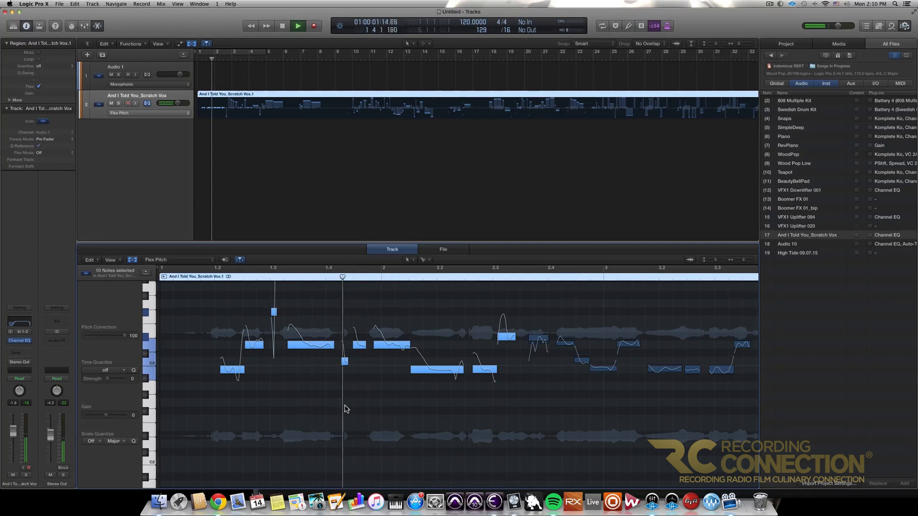
key("space")
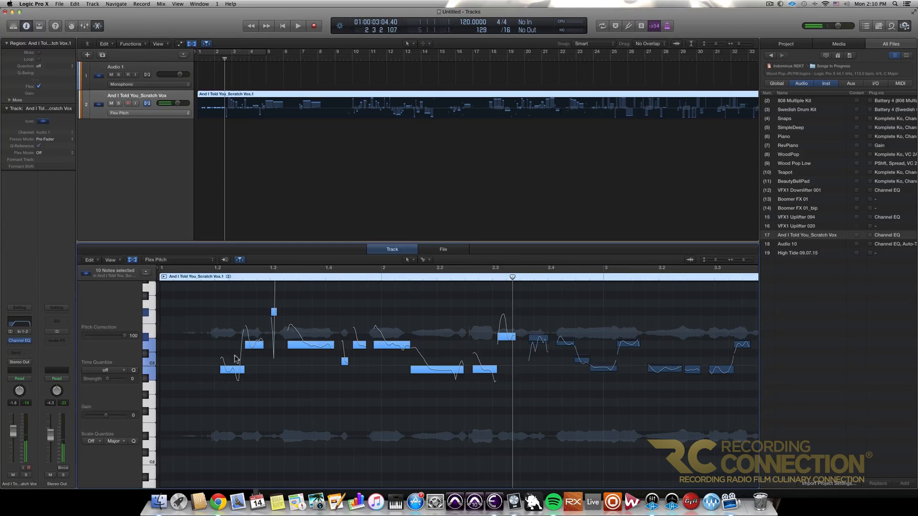
left_click_drag(221, 364, 227, 445)
key("Return")
key("space")
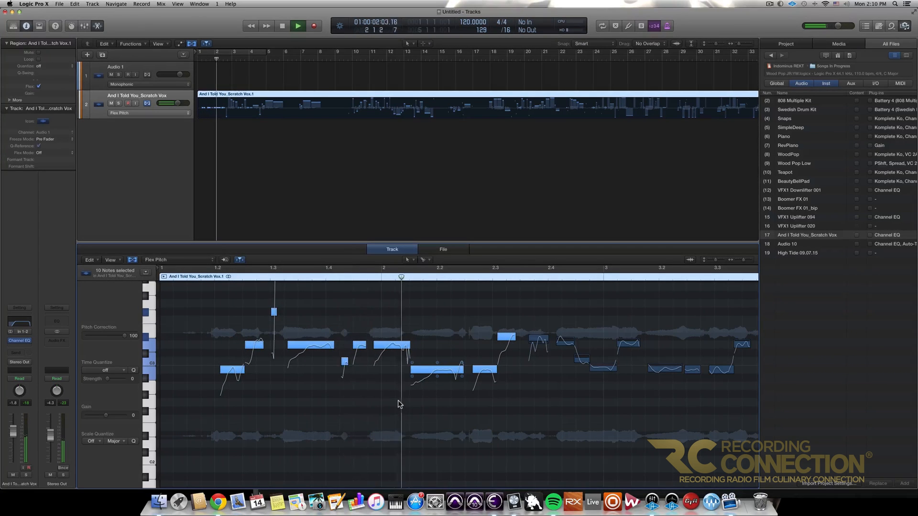
key("space")
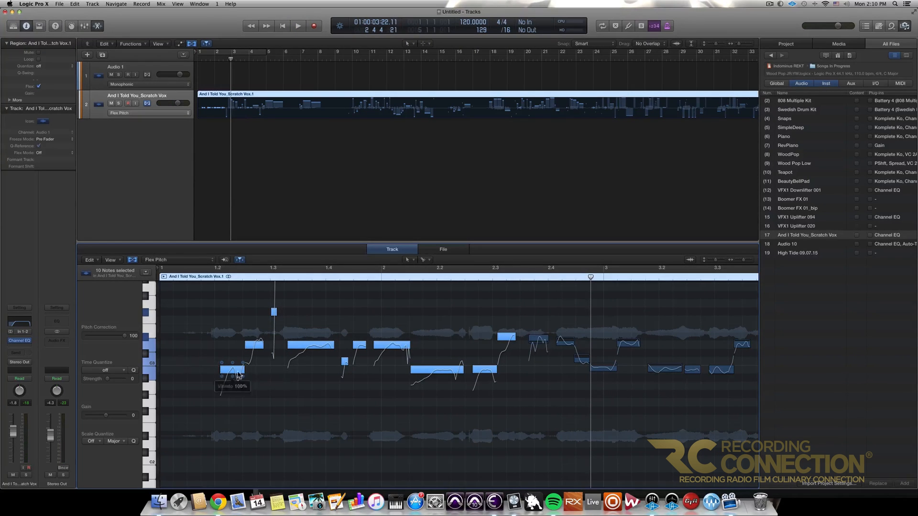
Raise the starting Pitch Drift of the selected opening notes back close to their note pitches and play them.
left_click_drag(222, 366, 223, 330)
key("space")
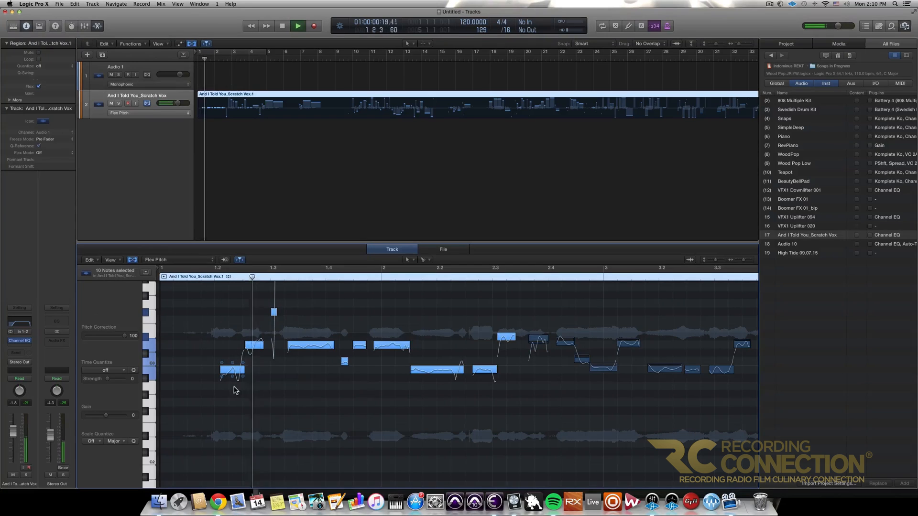
key("space")
Try an ending Pitch Drift of -4.18 on the first note alone, play it, and reduce the drift partway.
left_click(273, 399)
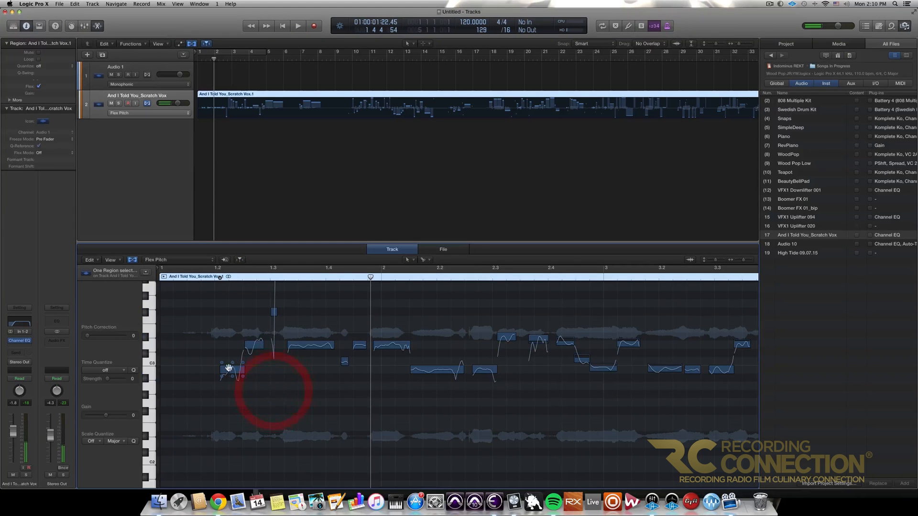
left_click(244, 363)
left_click_drag(244, 363, 244, 367)
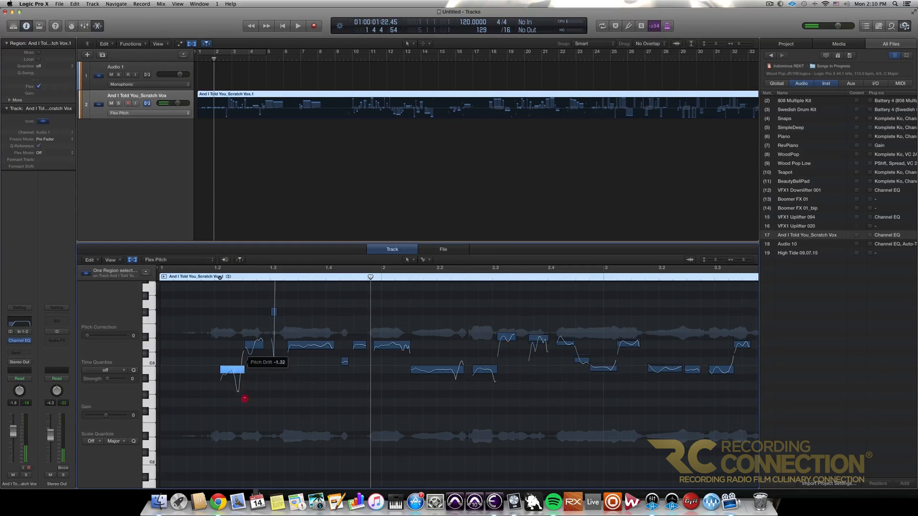
left_click_drag(244, 399, 240, 434)
key("space")
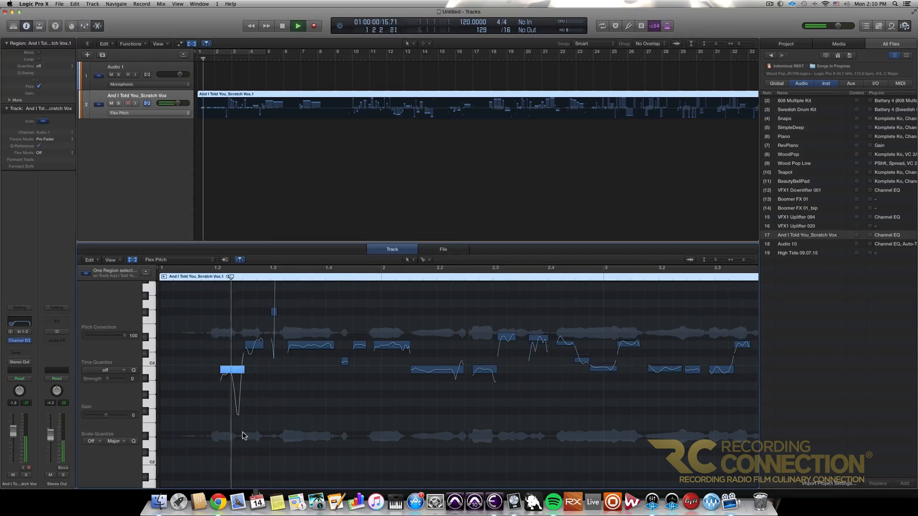
key("space")
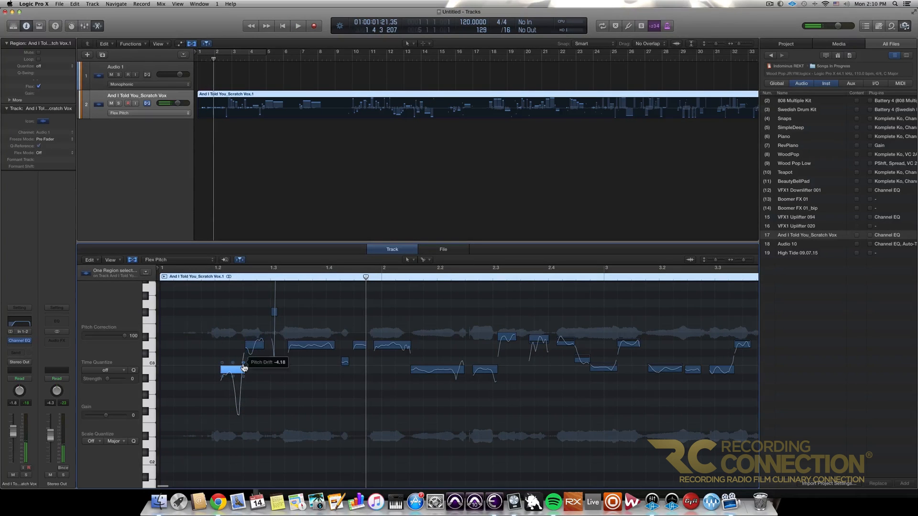
left_click_drag(244, 367, 243, 344)
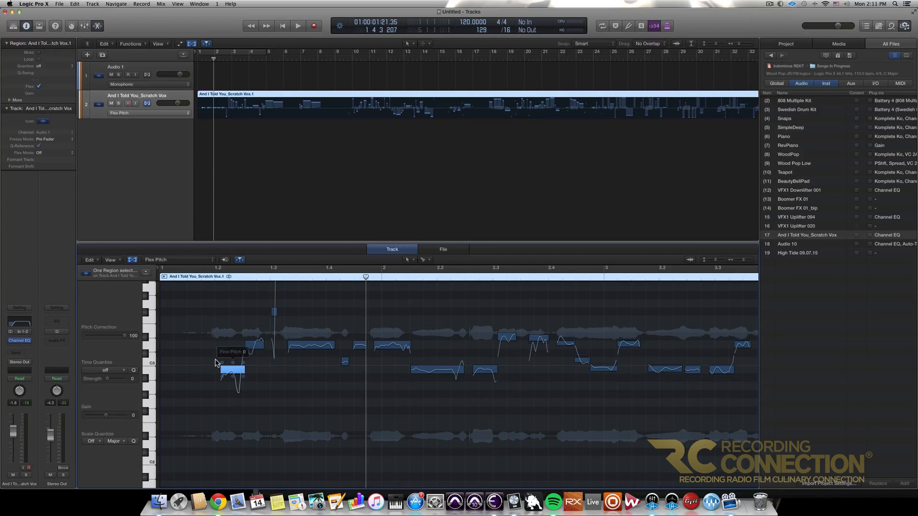
Raise the first note's Fine Pitch slightly and play the opening of the vocal.
scroll(223, 367, "up", 1)
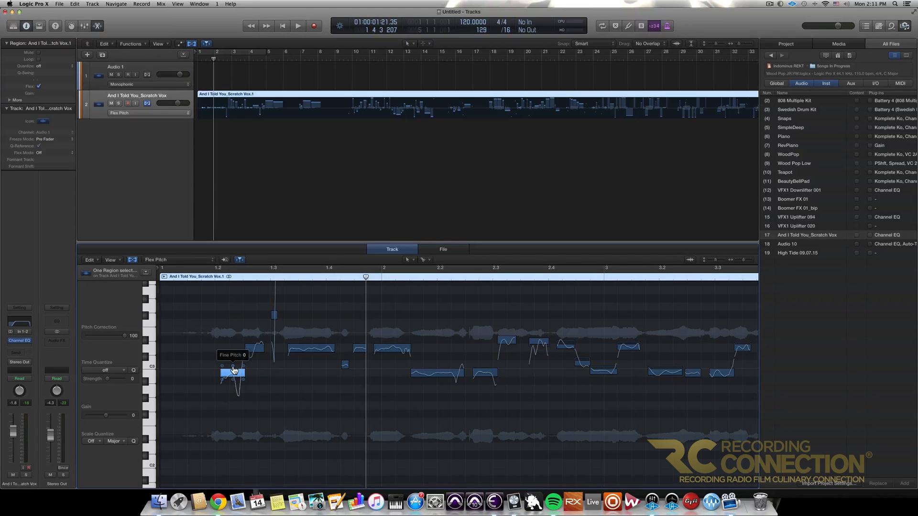
left_click(233, 366)
left_click_drag(233, 363, 233, 278)
left_click(234, 374)
left_click_drag(234, 374, 234, 295)
key("Return")
key("space")
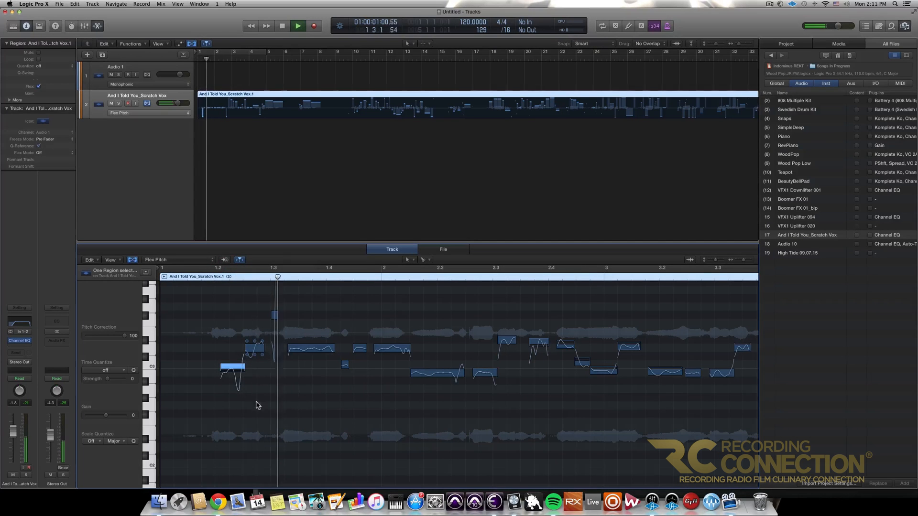
left_click(239, 363)
key("space")
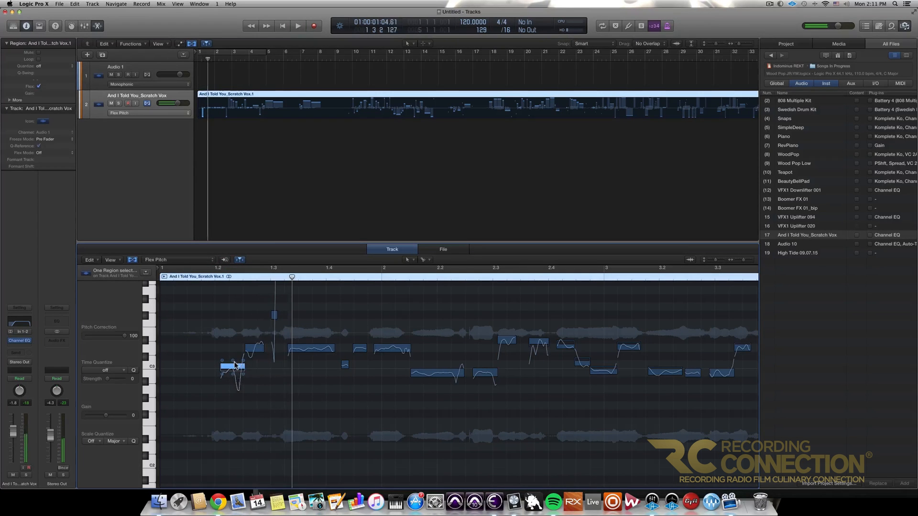
Raise the first note's Fine Pitch further in two stages up to the second note's level, playing the opening after each.
mouse_move(233, 361)
left_mouse_down()
mouse_move(243, 161)
mouse_move(236, 158)
left_mouse_up()
key("space")
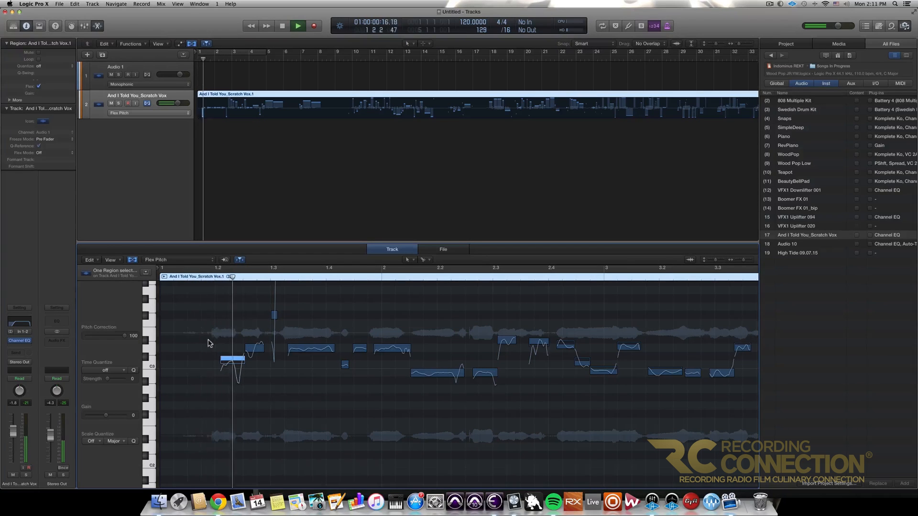
key("space")
left_click_drag(233, 360, 259, 9)
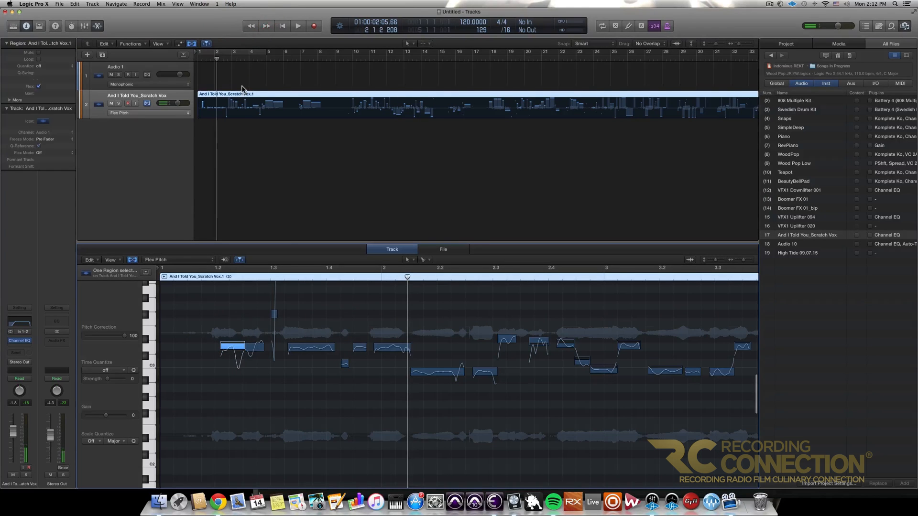
key("space")
key("space")
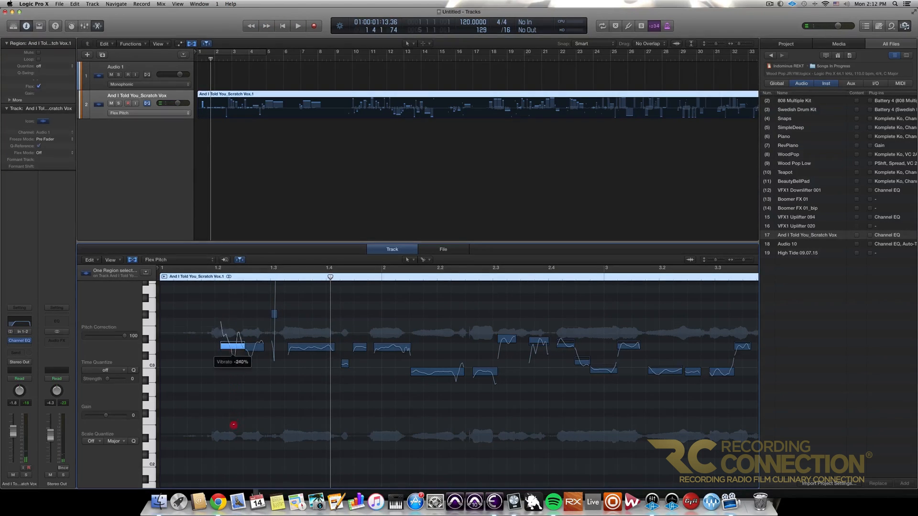
Try a strongly negative Vibrato on the first note, lower its Fine Pitch to 17, and play the result.
left_click_drag(234, 357, 206, 505)
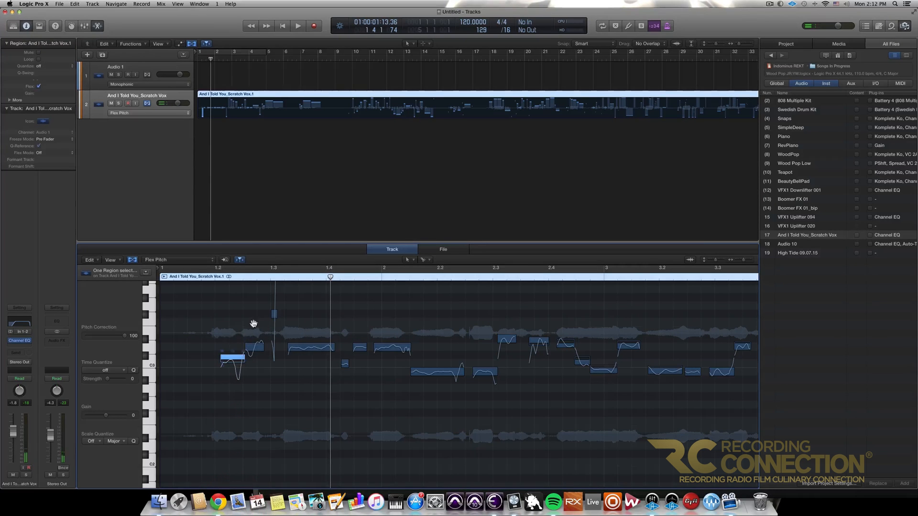
left_click_drag(232, 356, 248, 435)
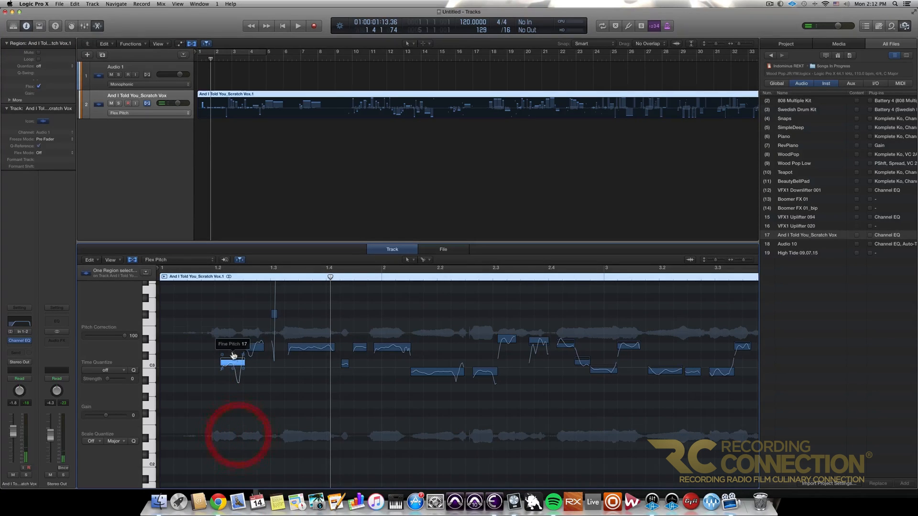
left_click(233, 362)
mouse_move(233, 364)
left_mouse_down()
mouse_move(237, 317)
mouse_move(235, 368)
left_mouse_up()
key("space")
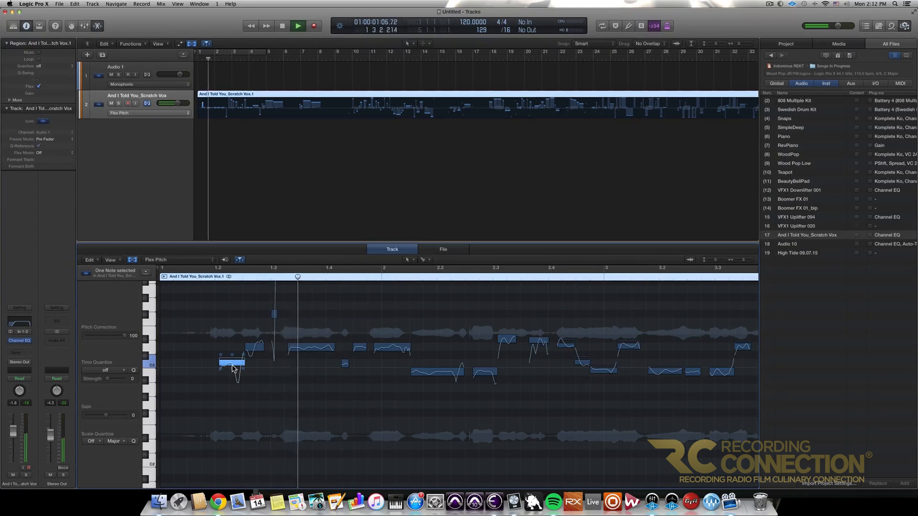
key("space")
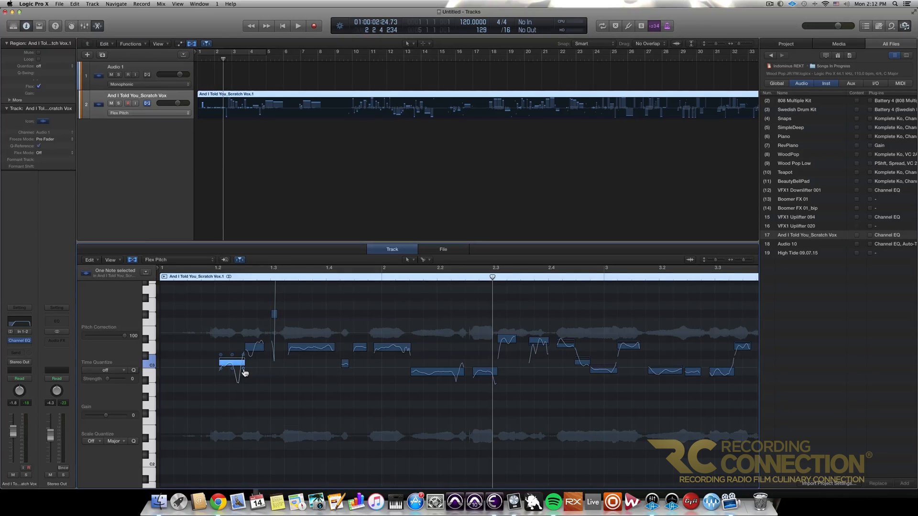
Set the first note's Formant Shift to 410 and play it from the beginning.
left_click_drag(246, 373, 246, 301)
scroll(245, 303, "up", 1)
key("Return")
key("space")
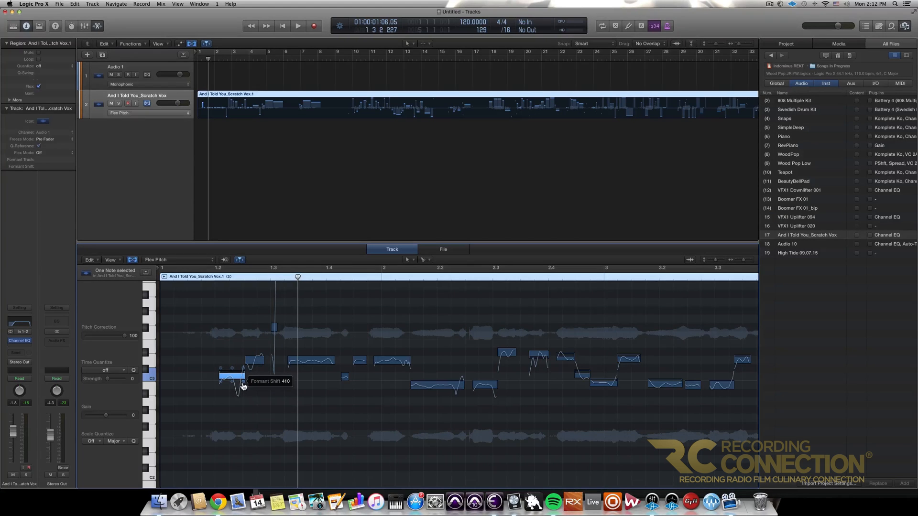
Lower the first note's Formant Shift to 197.
left_click_drag(239, 383, 250, 422)
scroll(249, 422, "up", 1)
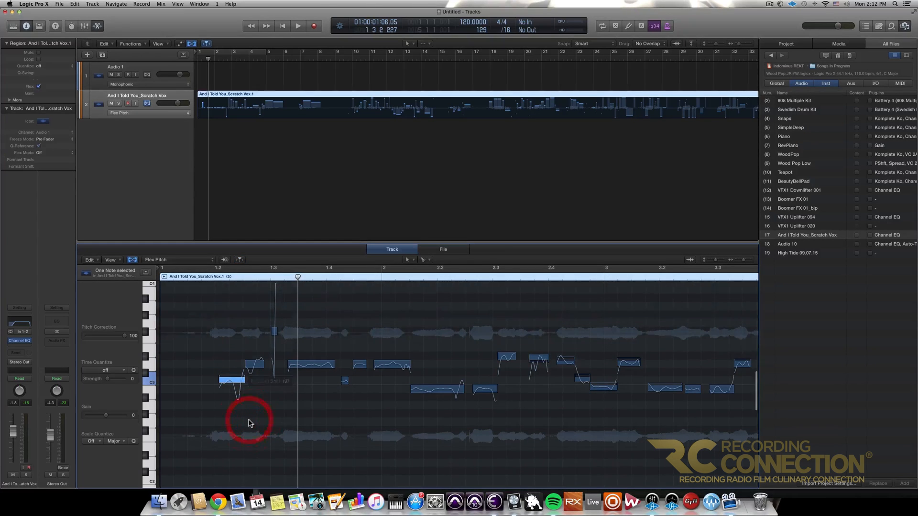
left_click(244, 390)
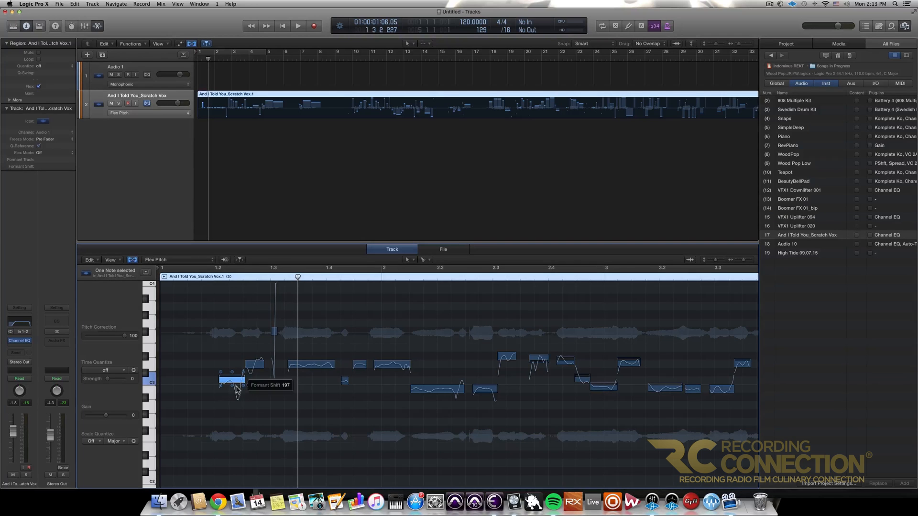
mouse_move(234, 388)
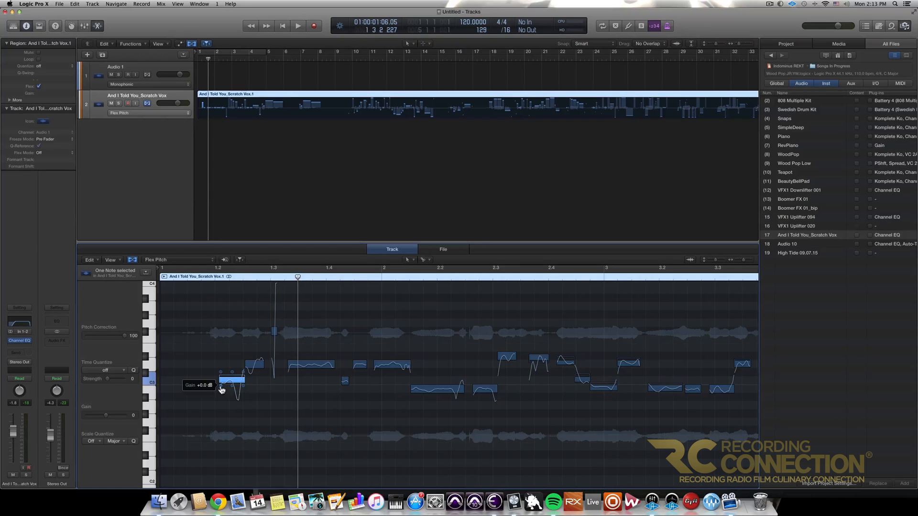
Raise the first note's Gain to 11 dB and play the opening.
left_click_drag(220, 376, 222, 343)
key("space")
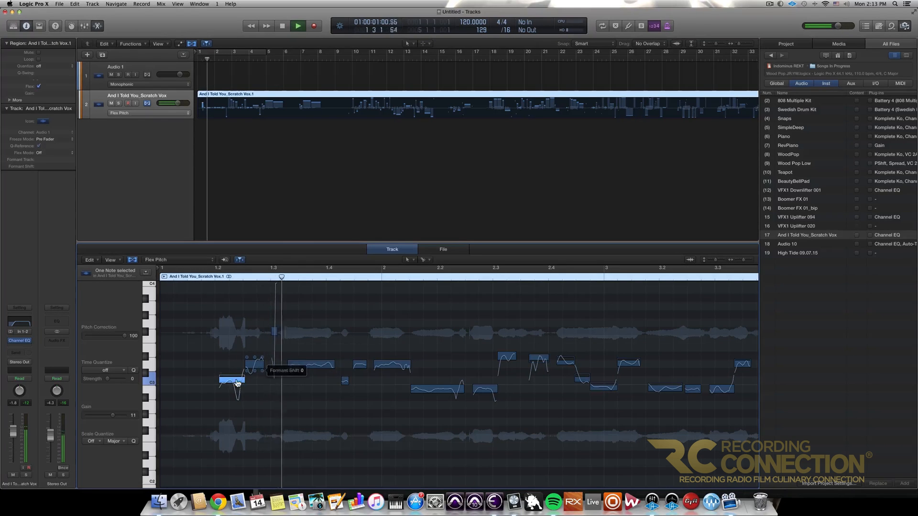
key("space")
Reduce the first note's Gain to 4 dB and play it from the beginning.
left_click_drag(221, 378, 224, 411)
key("Return")
key("space")
key("space")
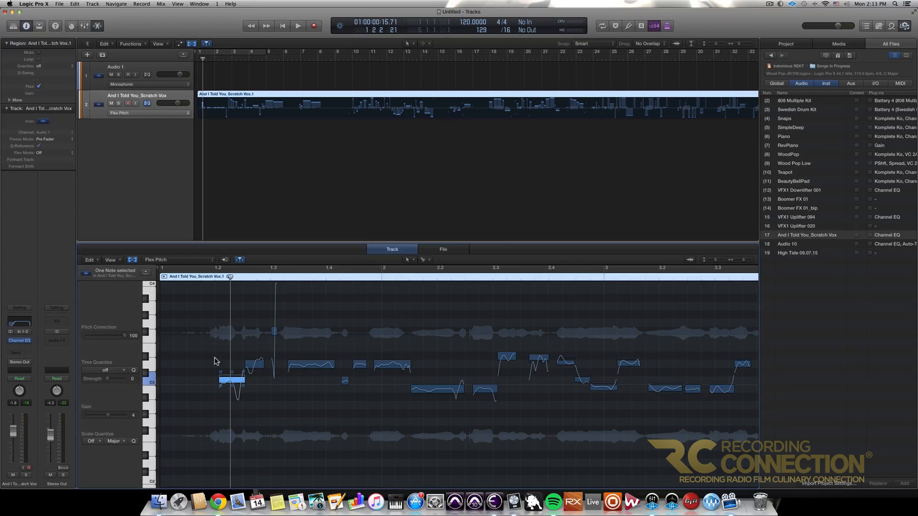
mouse_move(221, 388)
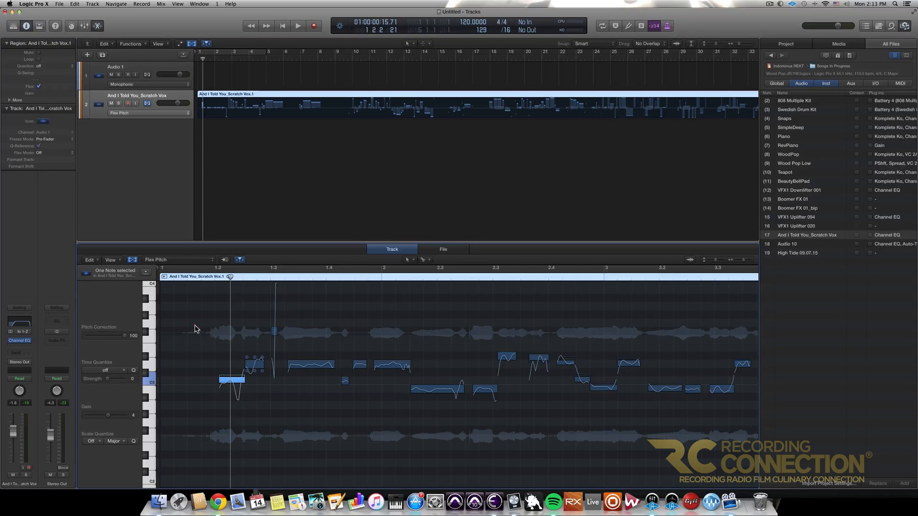
Select the ten opening notes from 1.2 to just past 2.3, flatten their Vibrato, and play the result.
left_click_drag(196, 327, 503, 433)
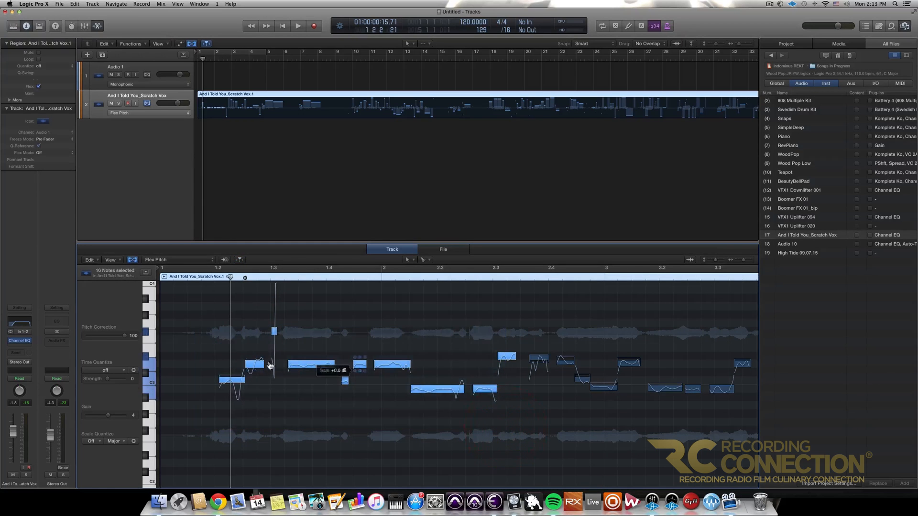
mouse_move(233, 388)
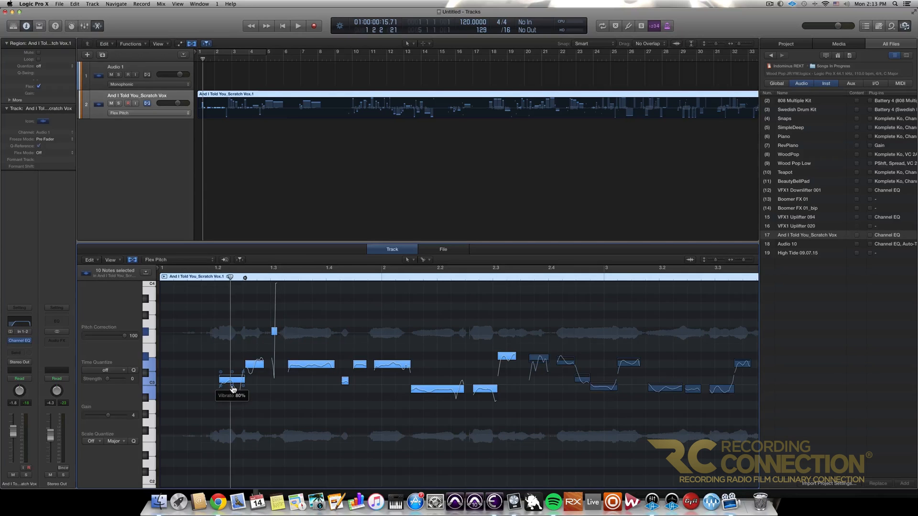
left_click_drag(233, 389, 237, 402)
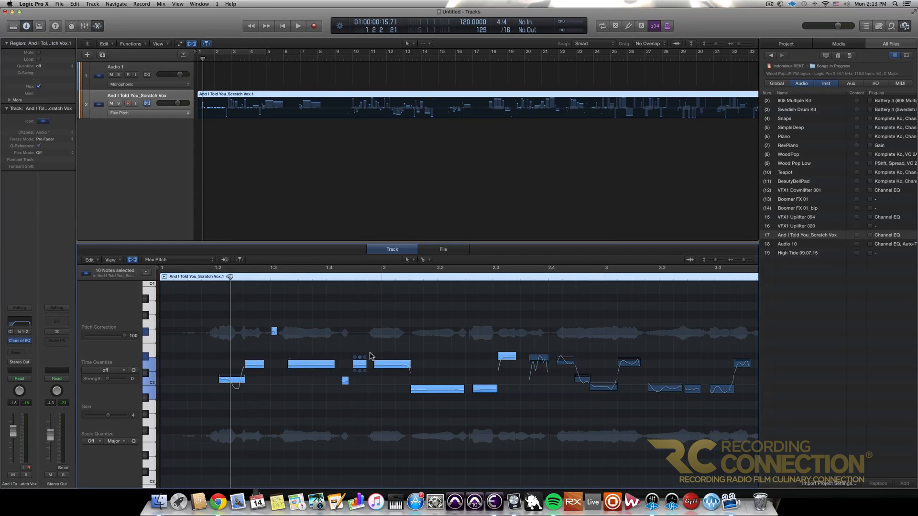
key("Return")
key("space")
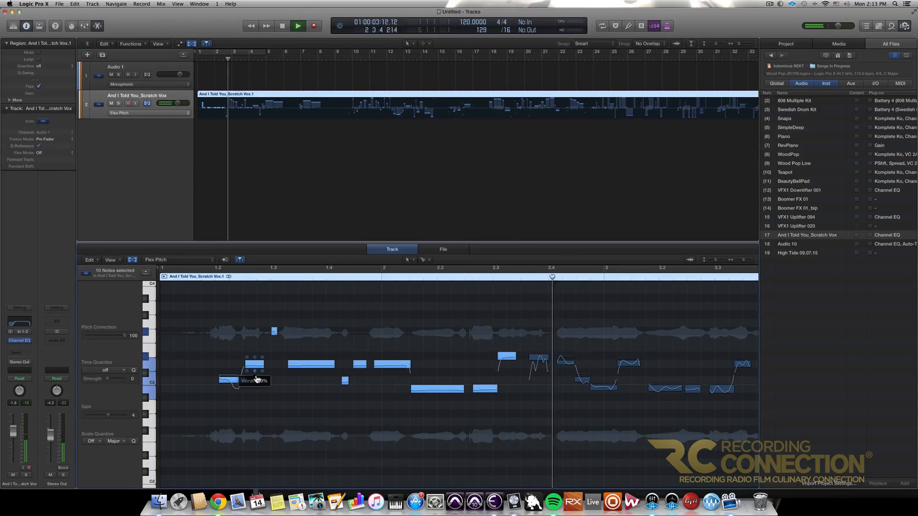
key("space")
Select the next thirteen notes from just before 2.4 to past 4.2, flatten their Vibrato, and play the vocal.
scroll(402, 334, "right", 2)
scroll(402, 333, "right", 8)
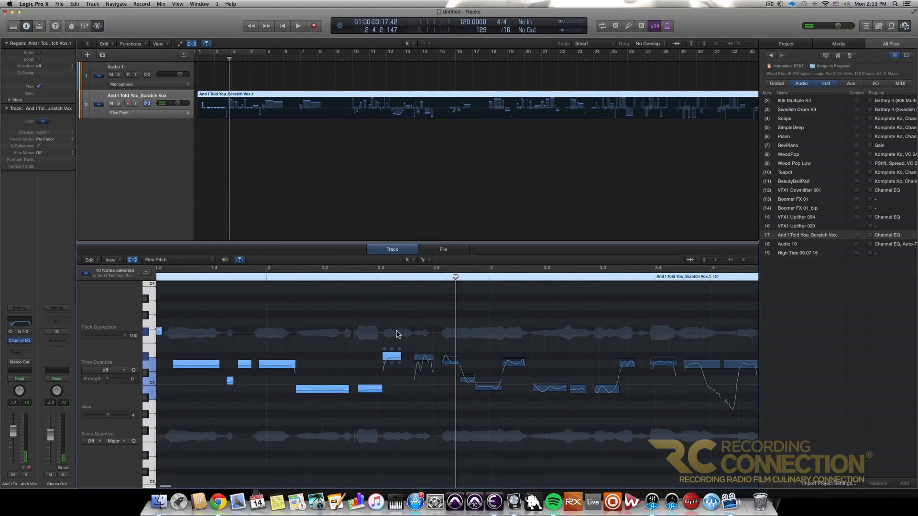
left_click(403, 334)
left_click_drag(403, 334, 739, 436)
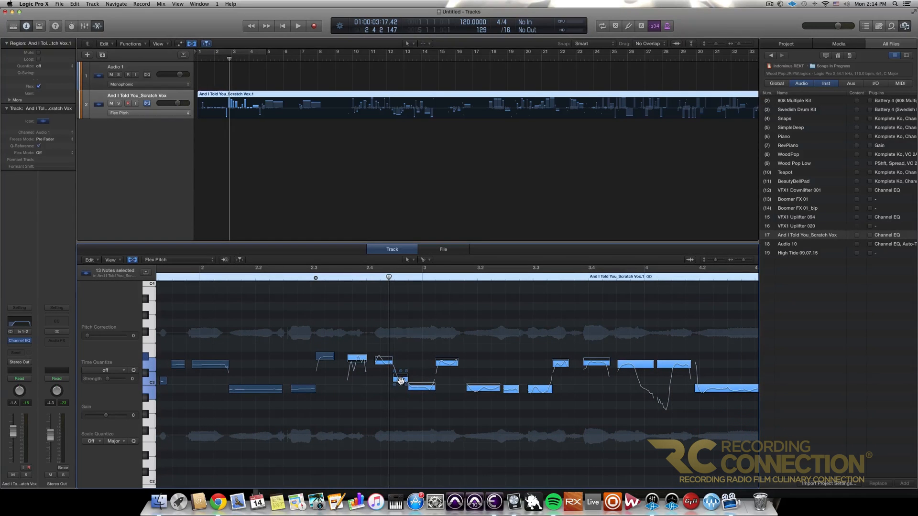
mouse_move(401, 387)
left_click_drag(401, 386, 389, 407)
key("Return")
key("space")
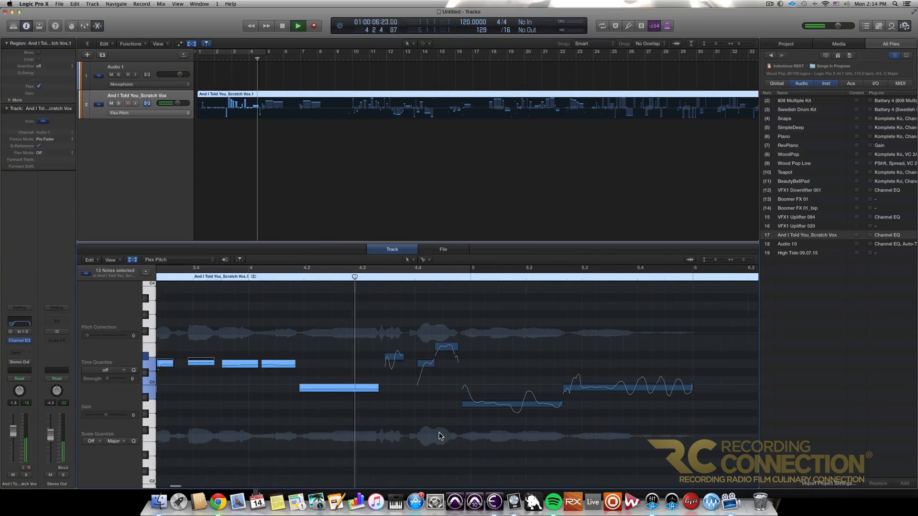
key("space")
Select the phrase's last five notes, from just past 4.3 to 6, reduce their Vibrato to about 4%, and play the vocal from the beginning.
left_click_drag(385, 311, 616, 410)
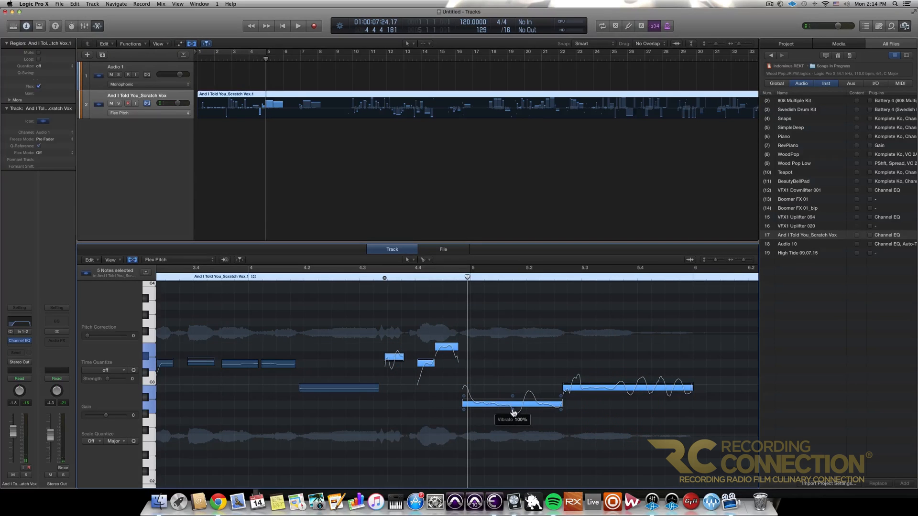
left_click_drag(513, 410, 516, 431)
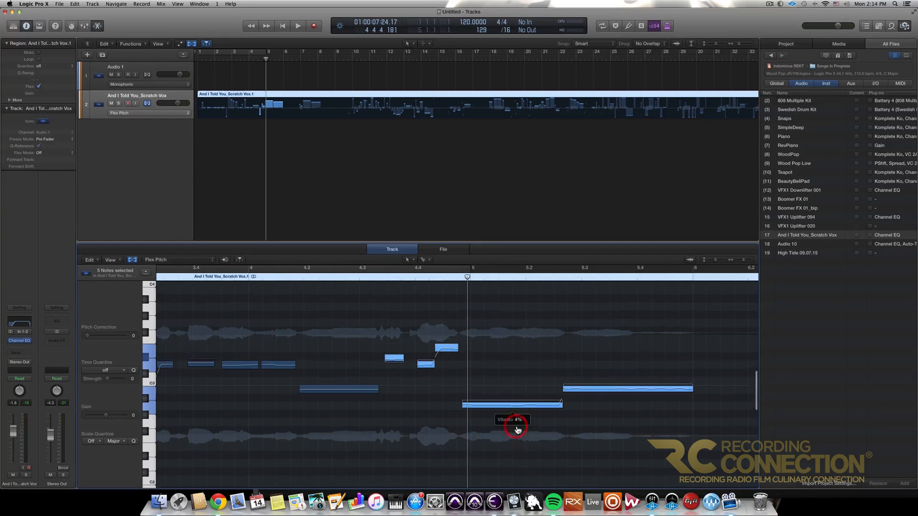
key("Return")
key("space")
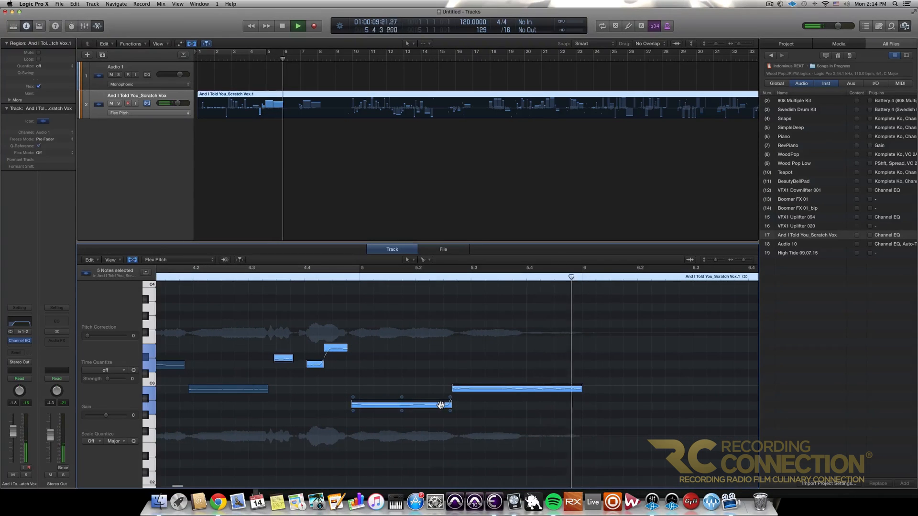
key("space")
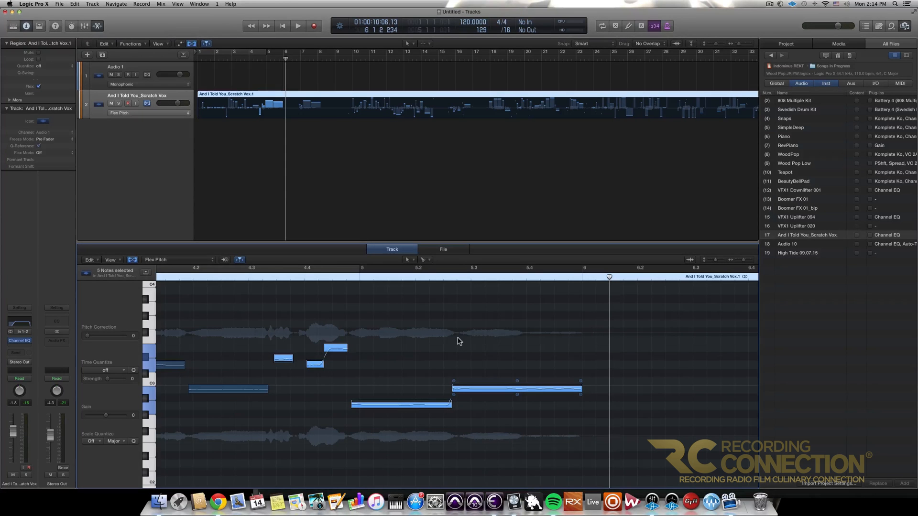
Adjust the Vibrato of the vocal's first note and play the opening from the beginning.
scroll(457, 337, "left", 15)
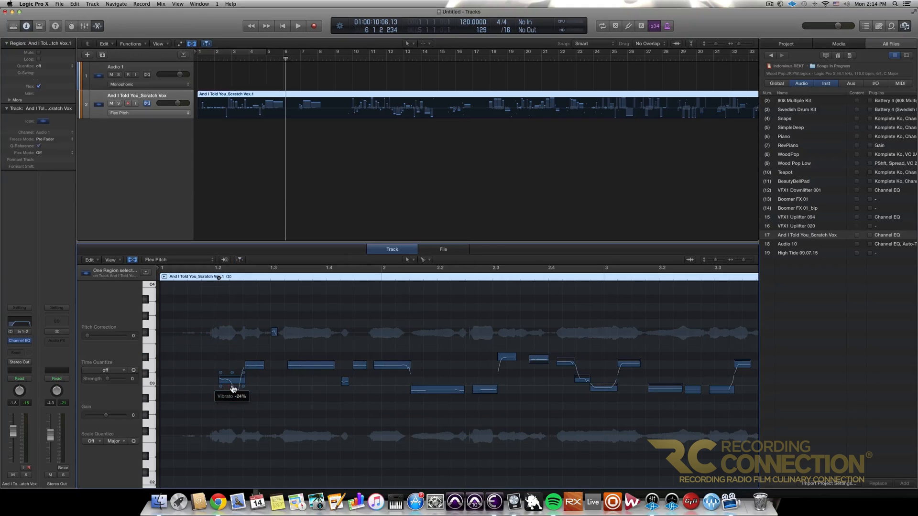
mouse_move(231, 387)
left_mouse_down()
mouse_move(236, 403)
mouse_move(234, 377)
left_mouse_up()
key("Return")
key("space")
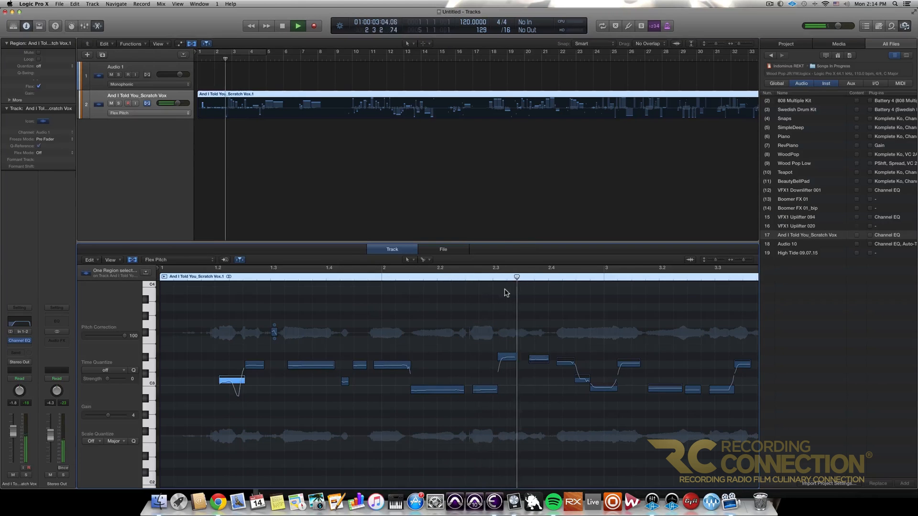
key("space")
Undo the recent Vibrato edits on the vocal notes one after another.
key("super+z")
key("super+z")
key("super+z")
key("super+z")
key("super+z")
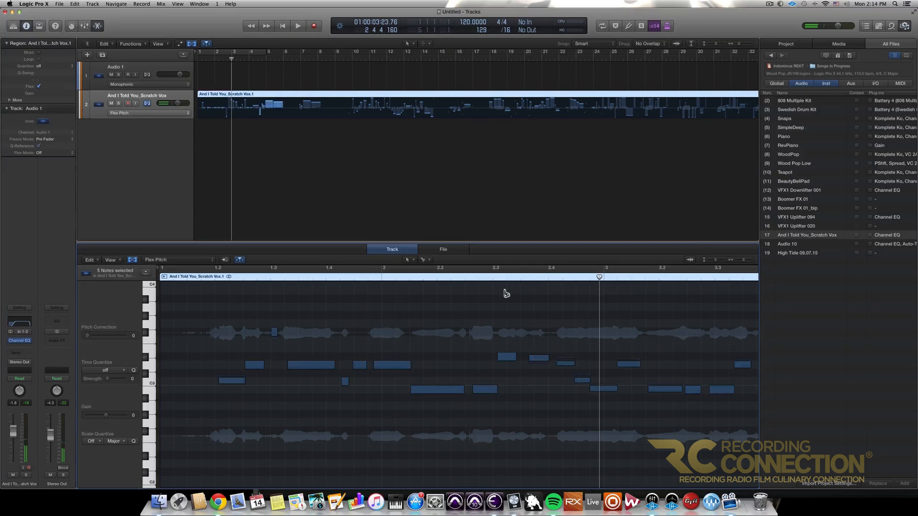